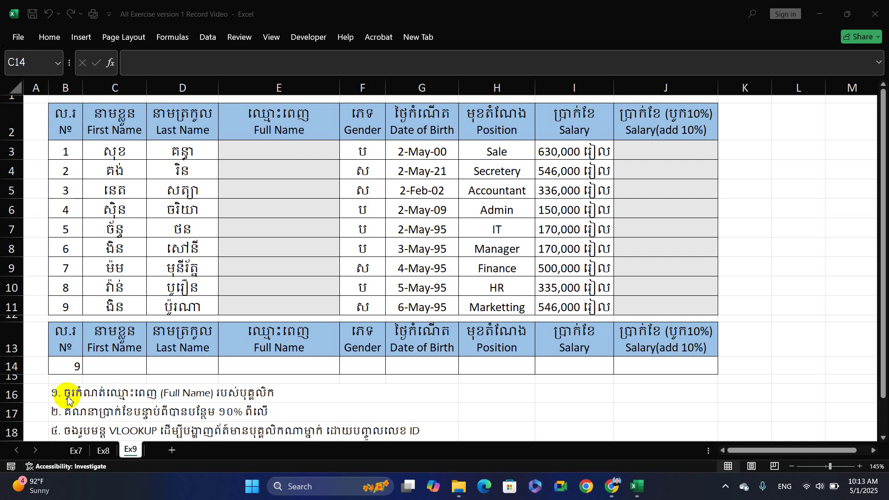
- Highlight the first task instruction about the Full Name in B16 with a yellow fill
{"action": "left_click", "coordinate": [68, 400]}
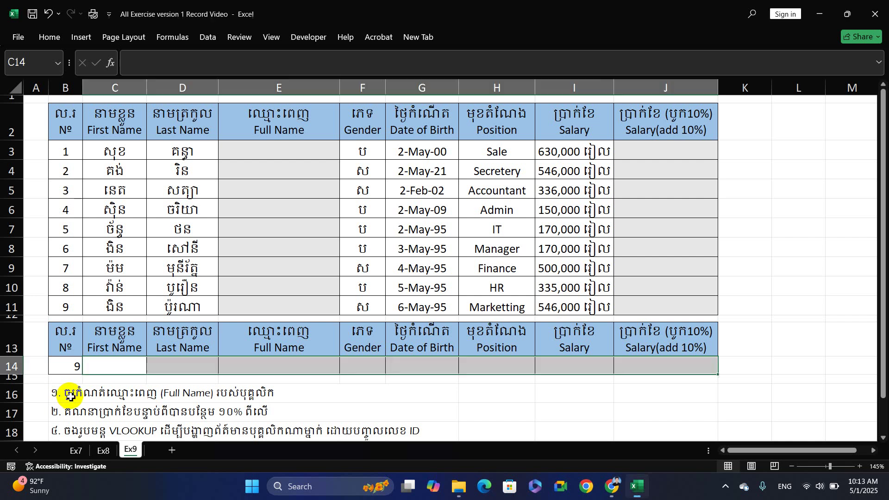
{"action": "left_click", "coordinate": [126, 153]}
{"action": "left_click", "coordinate": [179, 152]}
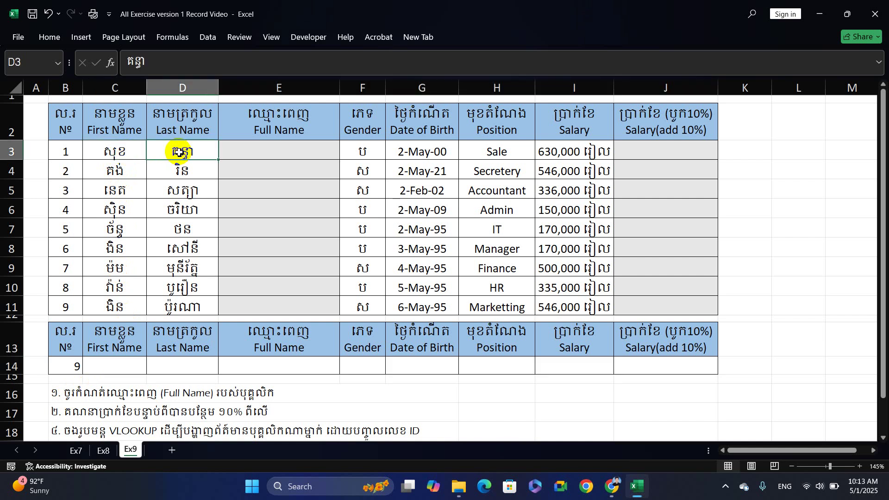
{"action": "left_click", "coordinate": [252, 152]}
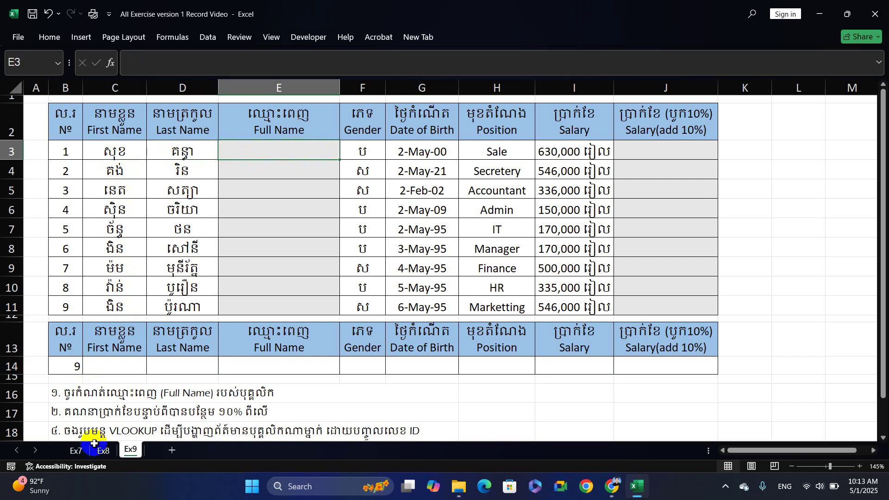
{"action": "left_click", "coordinate": [87, 396]}
{"action": "right_click", "coordinate": [88, 398]}
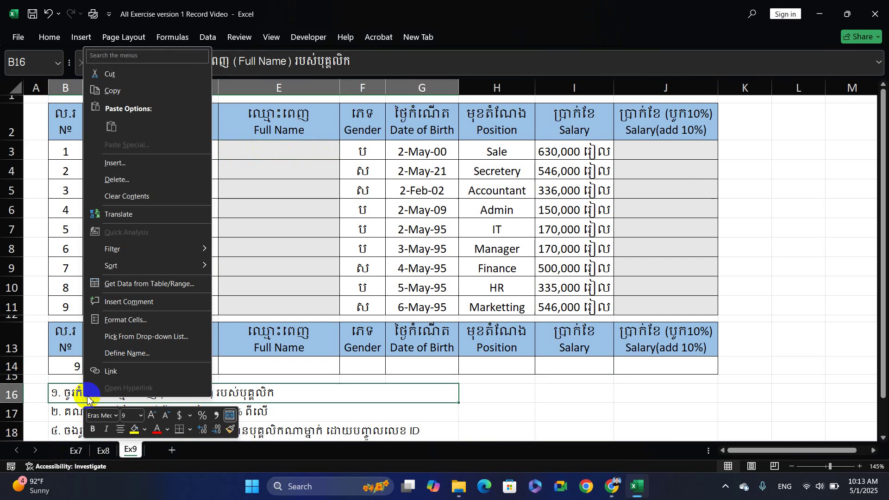
{"action": "left_click", "coordinate": [134, 429]}
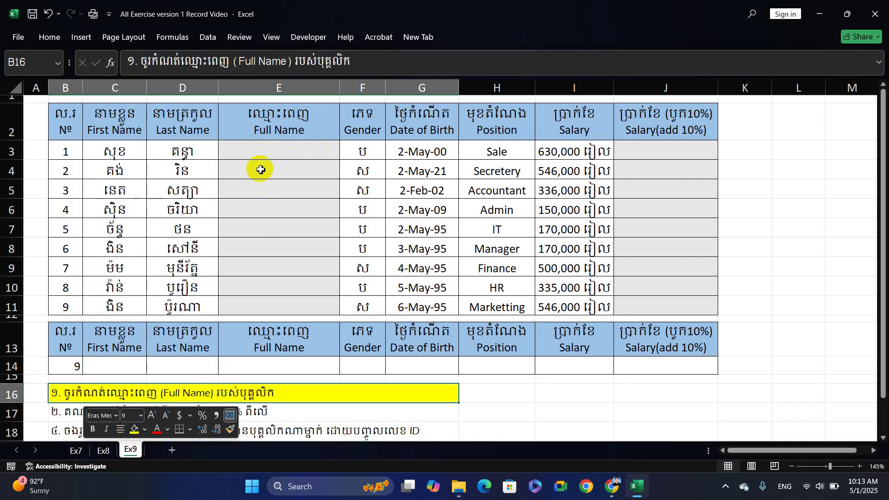
- Enter the formula =CONCATENATE(D3," ",C3) in E3 to join the last and first name with a space
{"action": "left_click", "coordinate": [262, 155]}
{"action": "type", "text": "="}
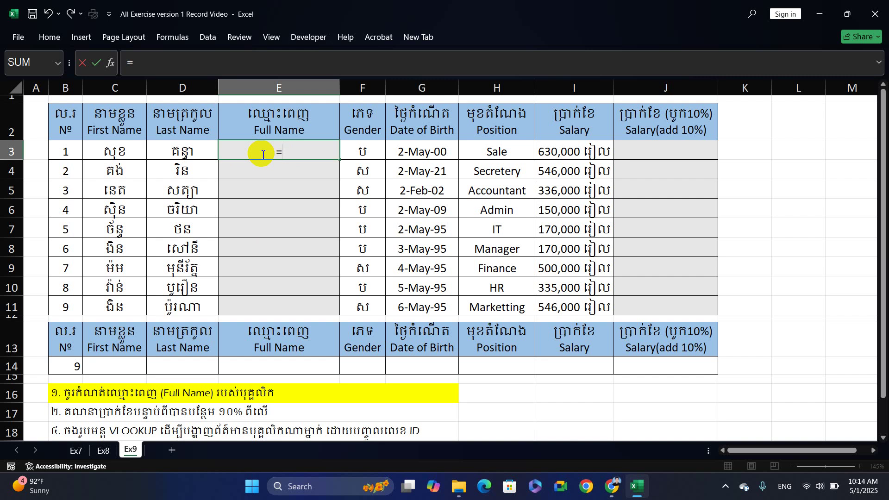
{"action": "type", "text": "Co"}
{"action": "key", "text": "BackSpace"}
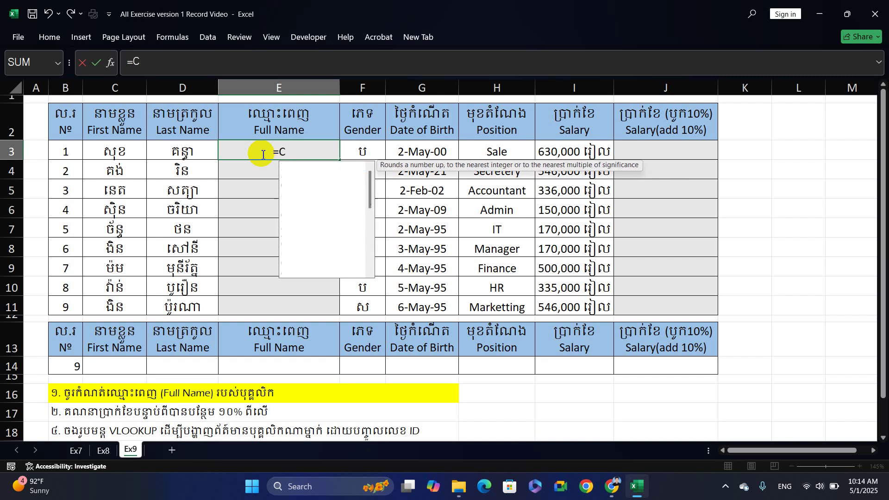
{"action": "type", "text": "ONC"}
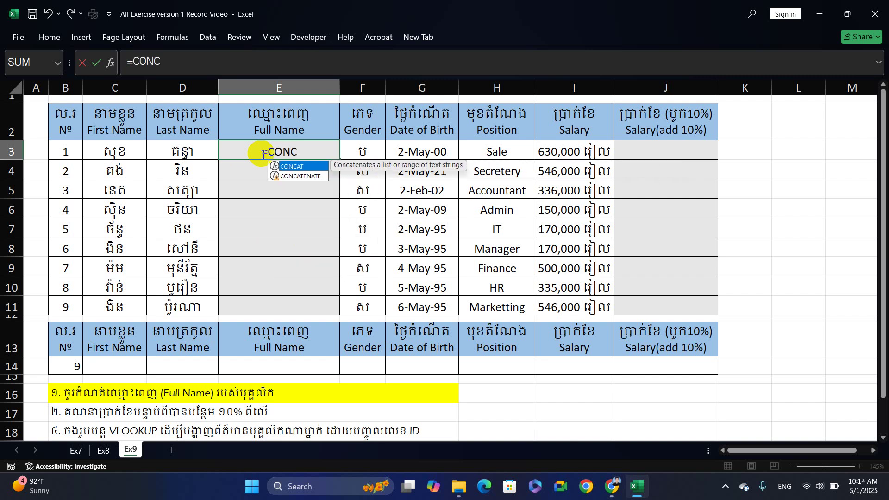
{"action": "key", "text": "Down"}
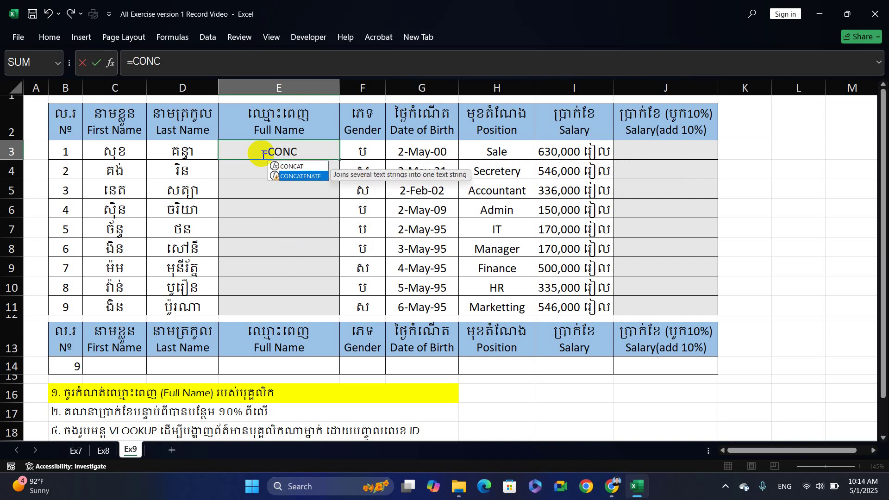
{"action": "key", "text": "Tab"}
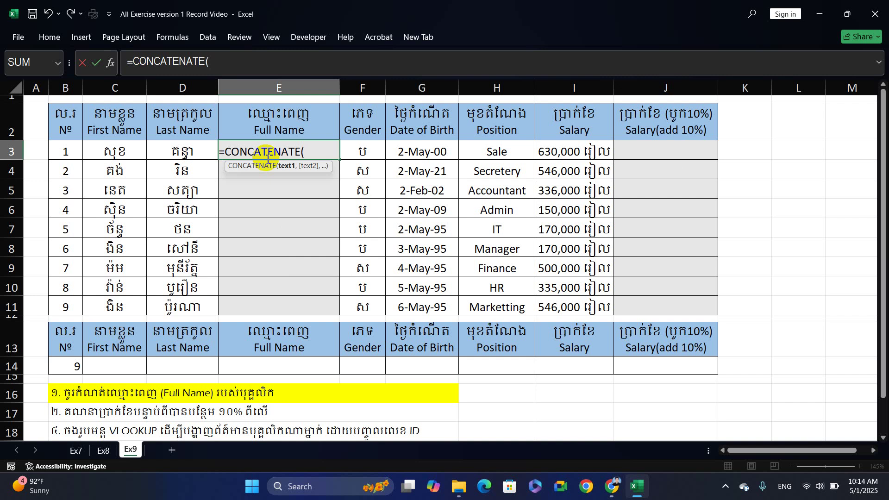
{"action": "left_click", "coordinate": [187, 153]}
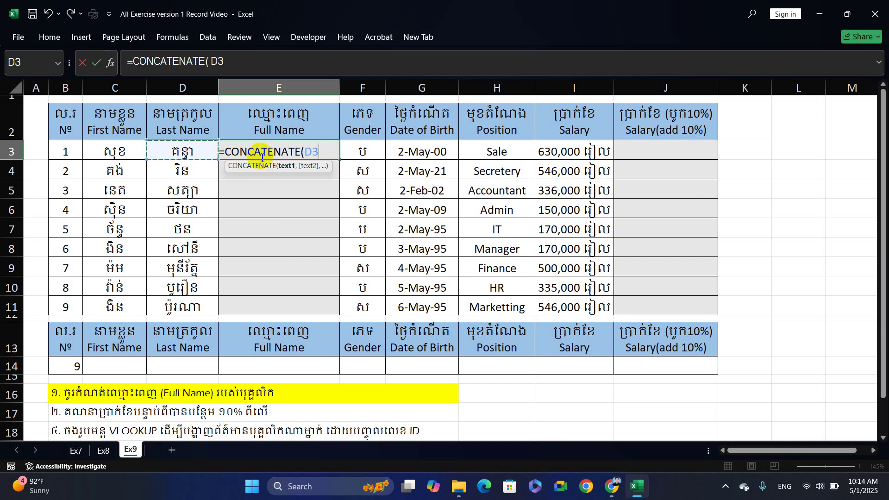
{"action": "type", "text": ","}
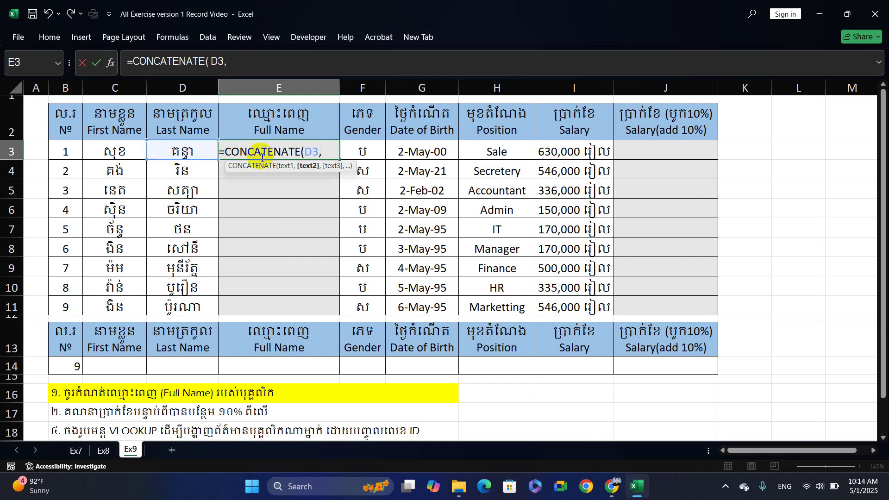
{"action": "type", "text": "\"\","}
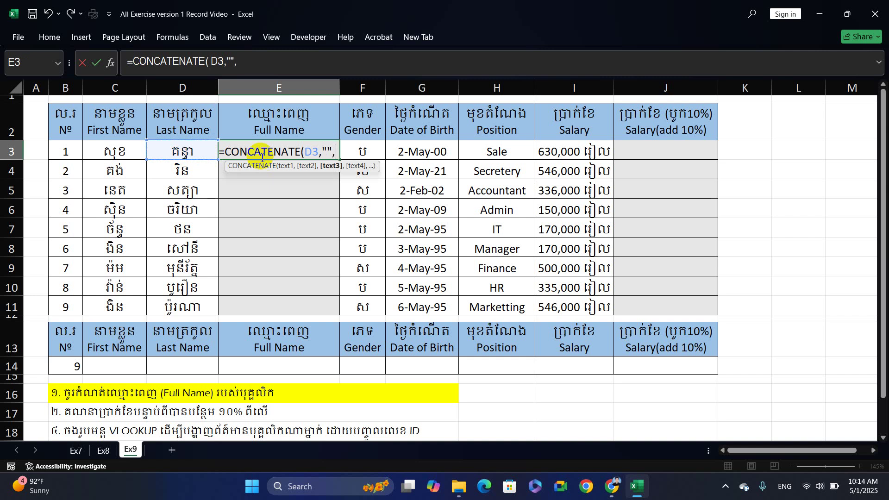
{"action": "left_click", "coordinate": [327, 151]}
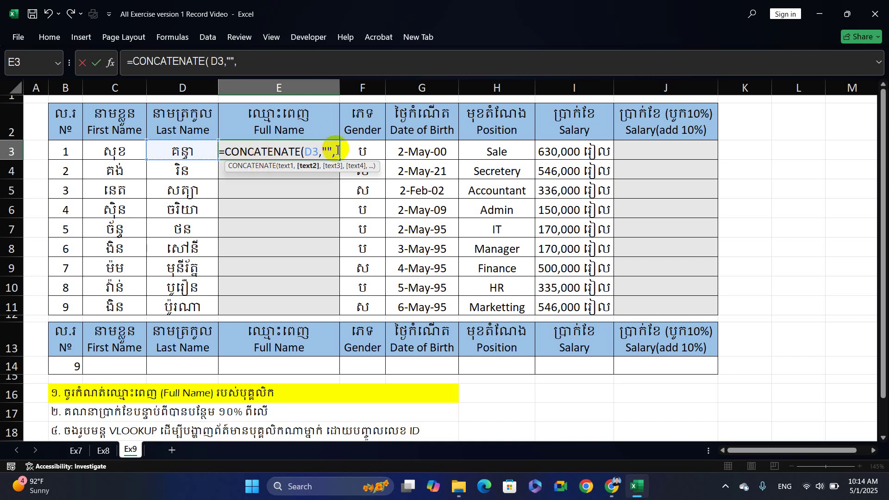
{"action": "left_click", "coordinate": [339, 152]}
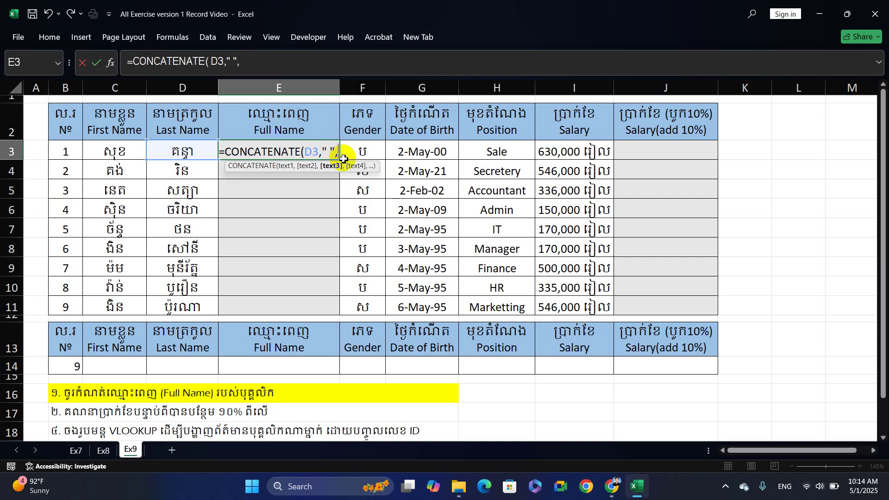
{"action": "left_click", "coordinate": [132, 151]}
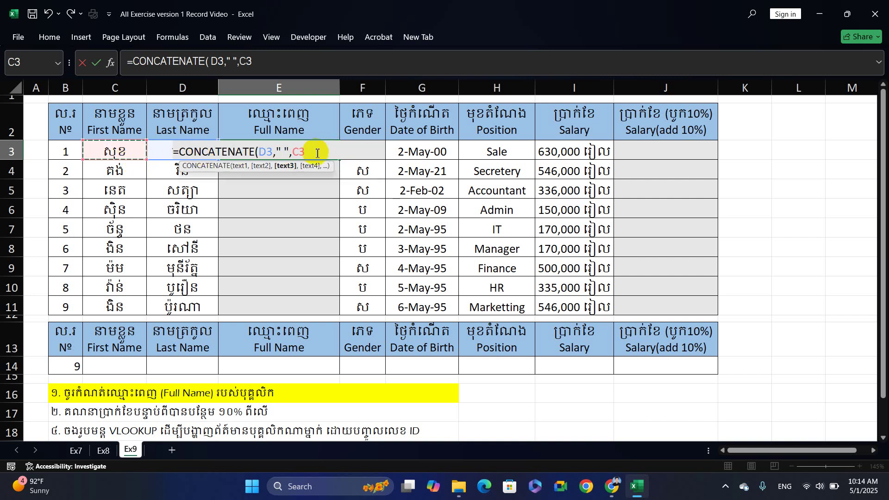
{"action": "type", "text": ")"}
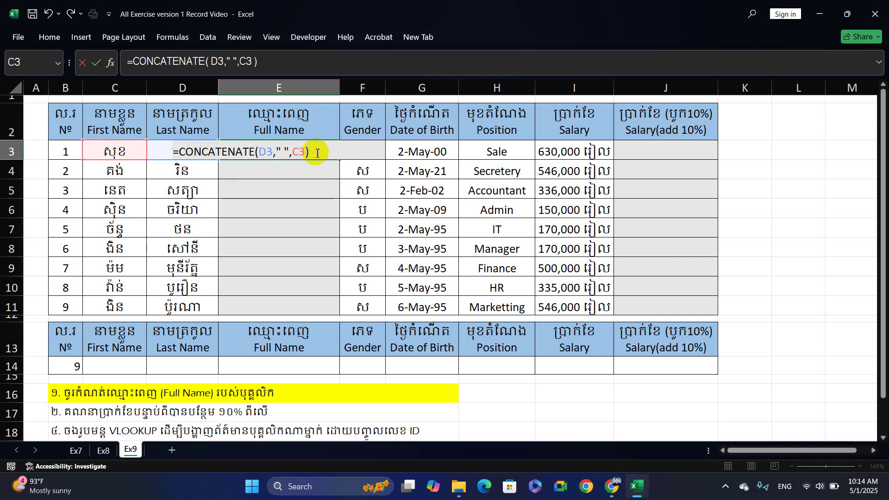
{"action": "key", "text": "Return"}
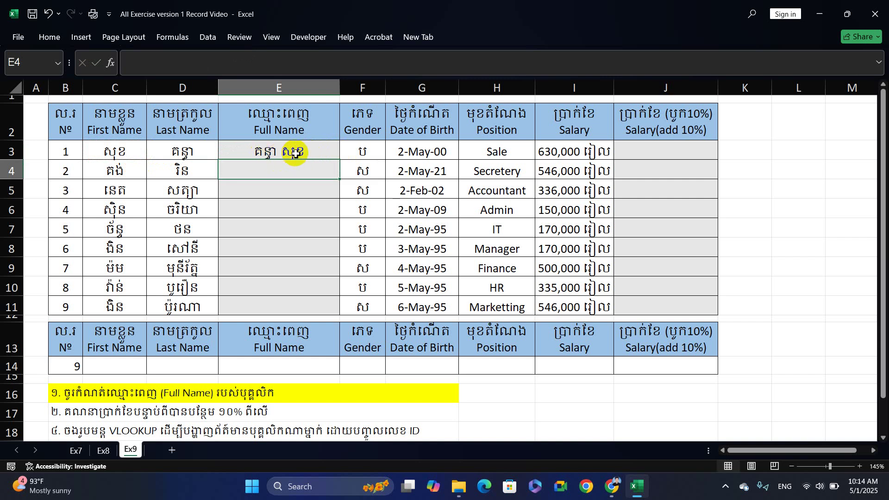
- Fill the Full Name formula from E3 down to E11
{"action": "left_click", "coordinate": [311, 152]}
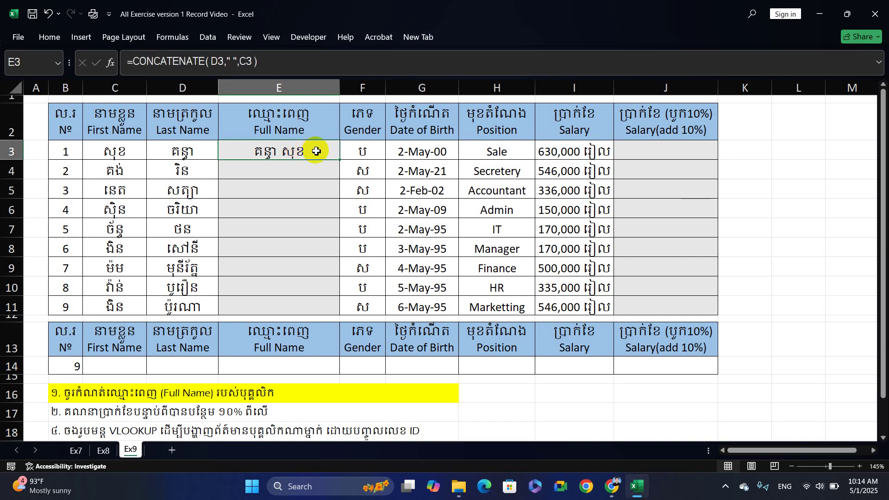
{"action": "left_click_drag", "start_coordinate": [343, 159], "coordinate": [341, 308]}
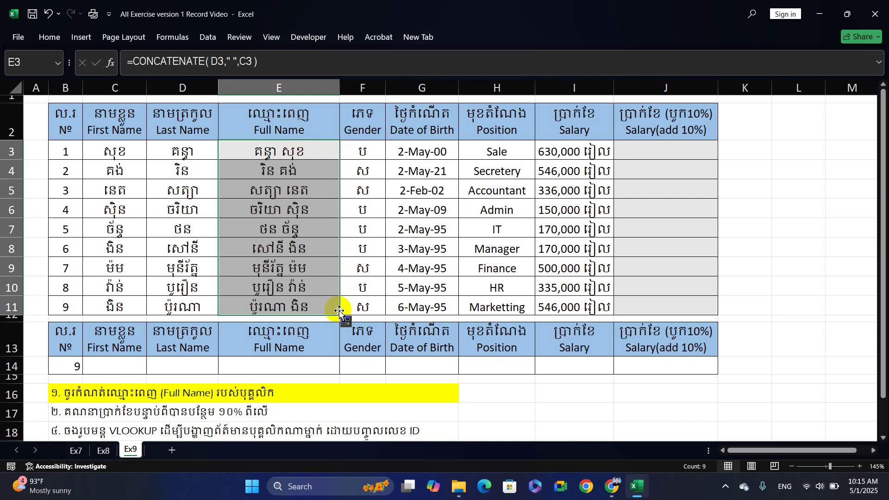
{"action": "left_click", "coordinate": [314, 153]}
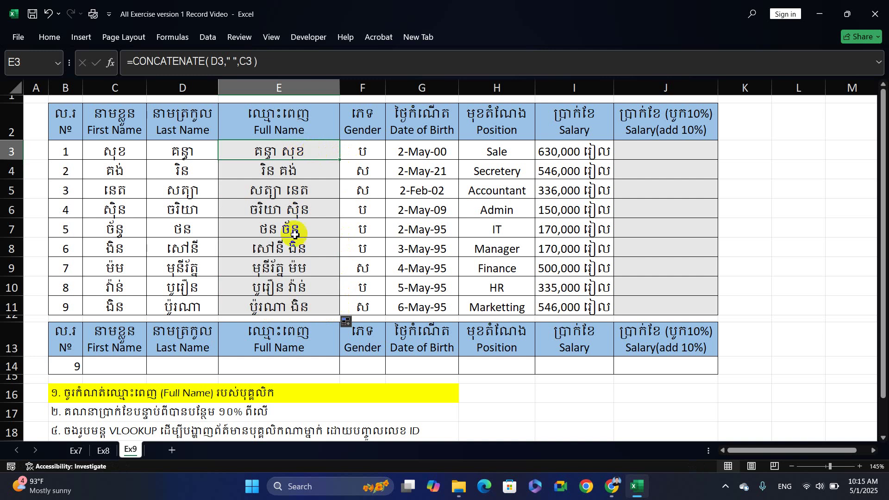
- Highlight the second task instruction about the 10% salary increase in B17 with a yellow fill
{"action": "right_click", "coordinate": [96, 418]}
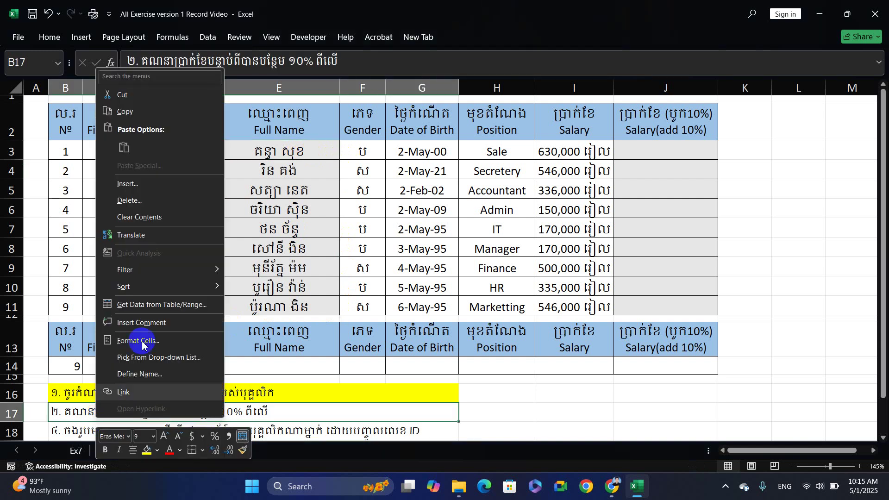
{"action": "left_click", "coordinate": [147, 452]}
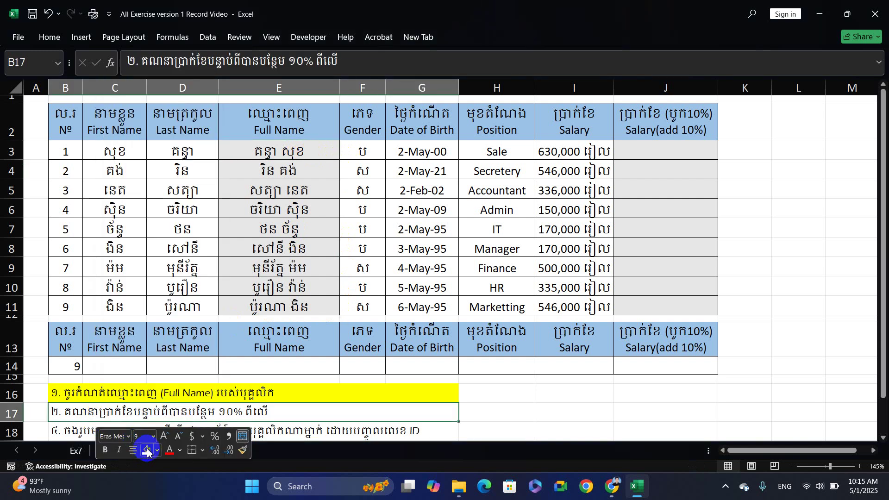
{"action": "left_click", "coordinate": [572, 152]}
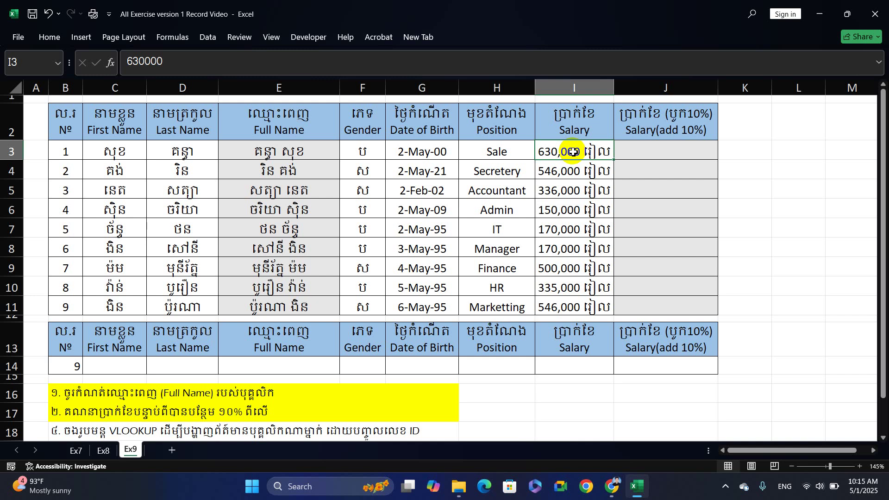
- Calculate the salary plus 10% with =I3+(10%*I3) in J3 and fill the formula down to J11
{"action": "left_click", "coordinate": [635, 152]}
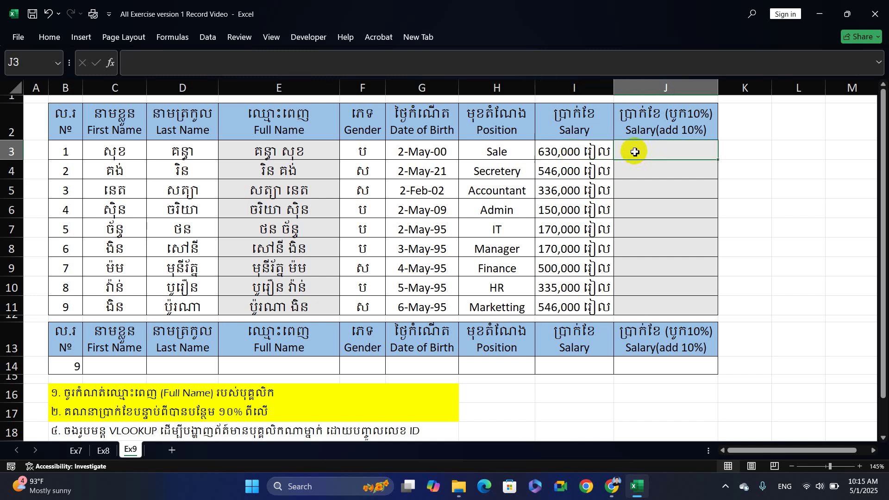
{"action": "type", "text": "="}
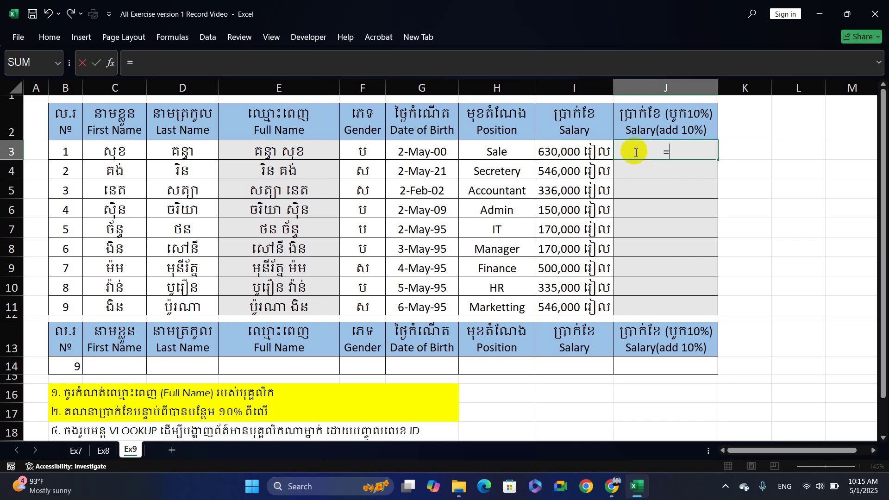
{"action": "left_click", "coordinate": [574, 152]}
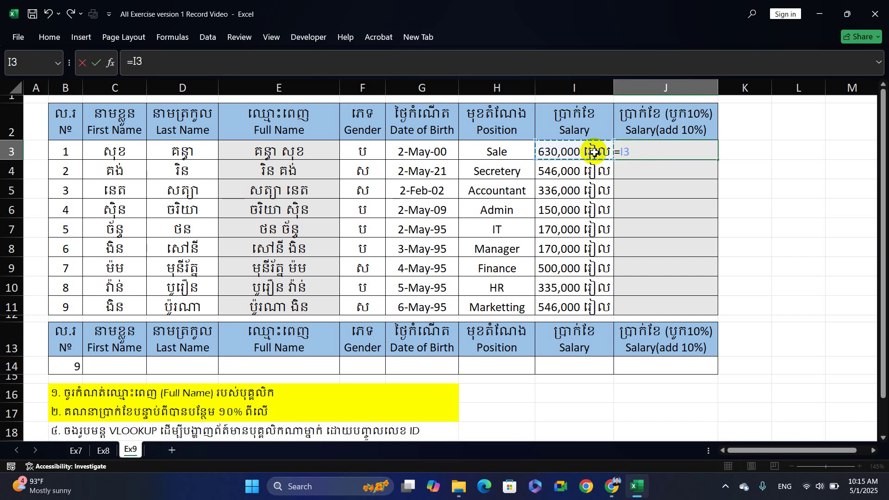
{"action": "type", "text": "+(10"}
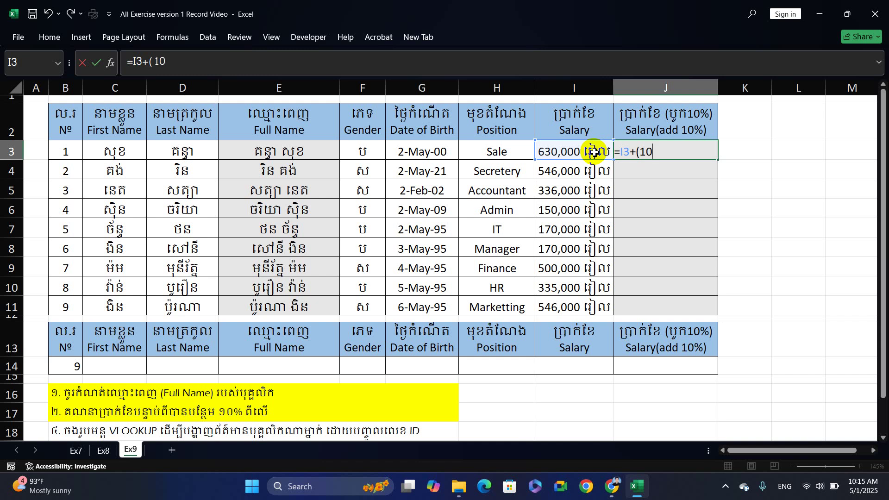
{"action": "type", "text": "%*"}
{"action": "left_click", "coordinate": [585, 152]}
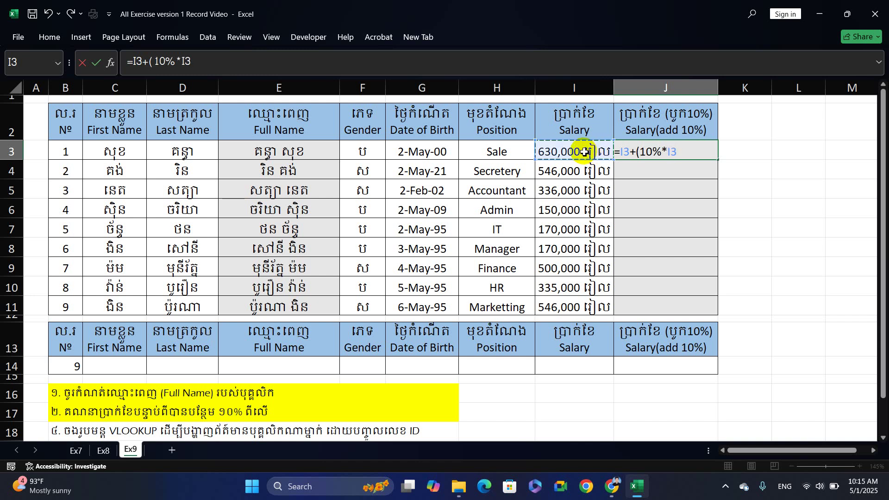
{"action": "type", "text": ")"}
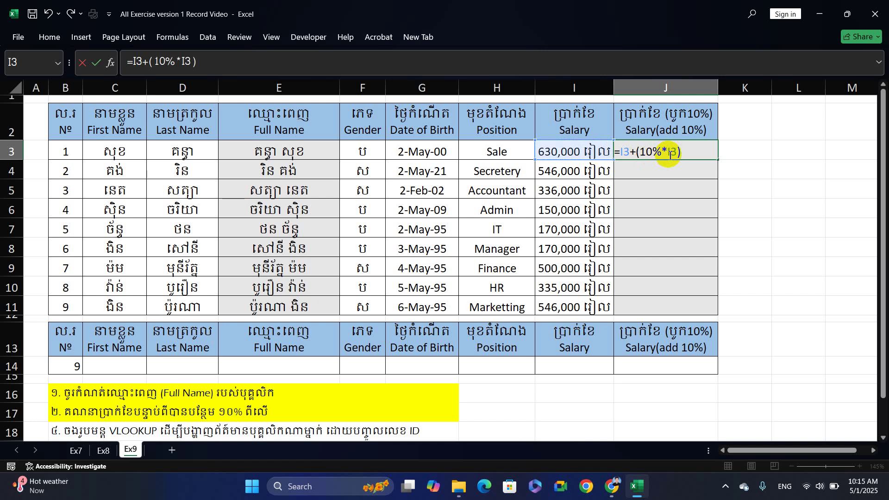
{"action": "key", "text": "Return"}
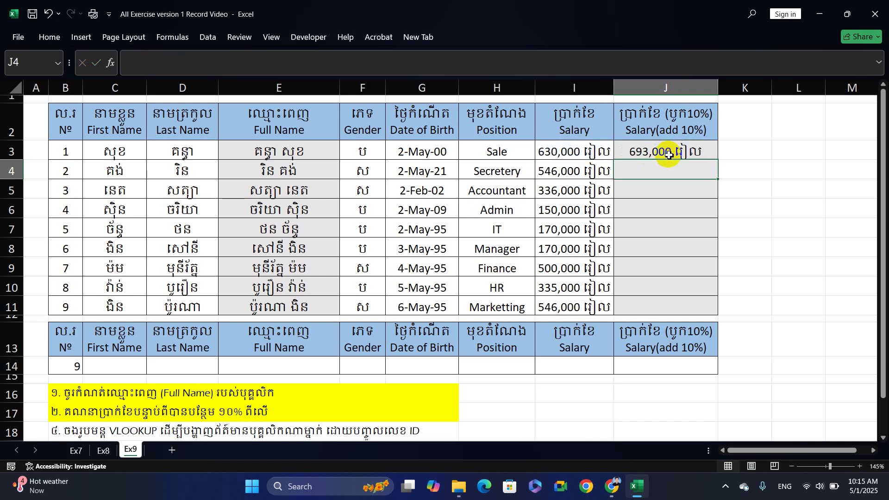
{"action": "left_click", "coordinate": [673, 152]}
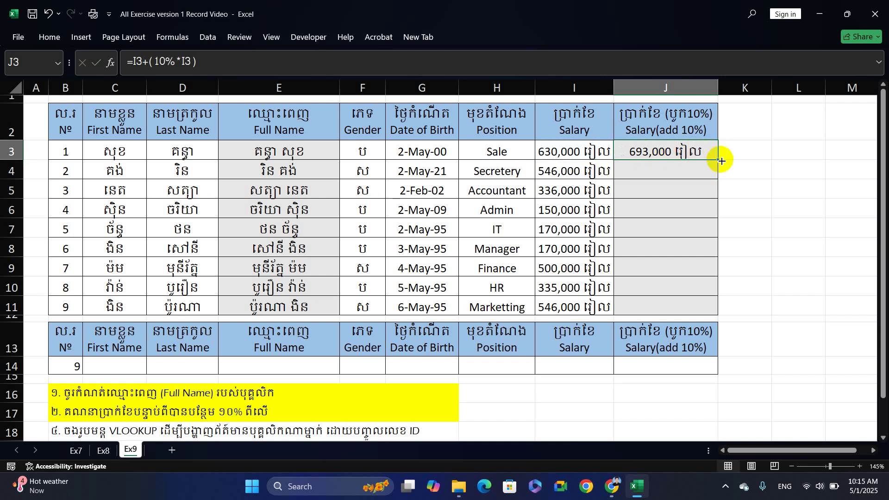
{"action": "left_click_drag", "start_coordinate": [719, 159], "coordinate": [720, 311]}
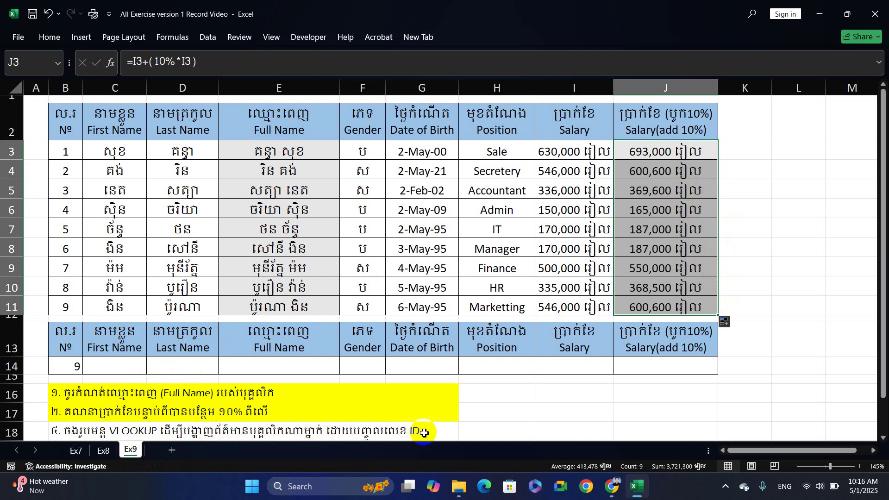
- Highlight the VLOOKUP task instruction in B18 with a yellow fill
{"action": "left_click", "coordinate": [69, 431]}
{"action": "right_click", "coordinate": [70, 432]}
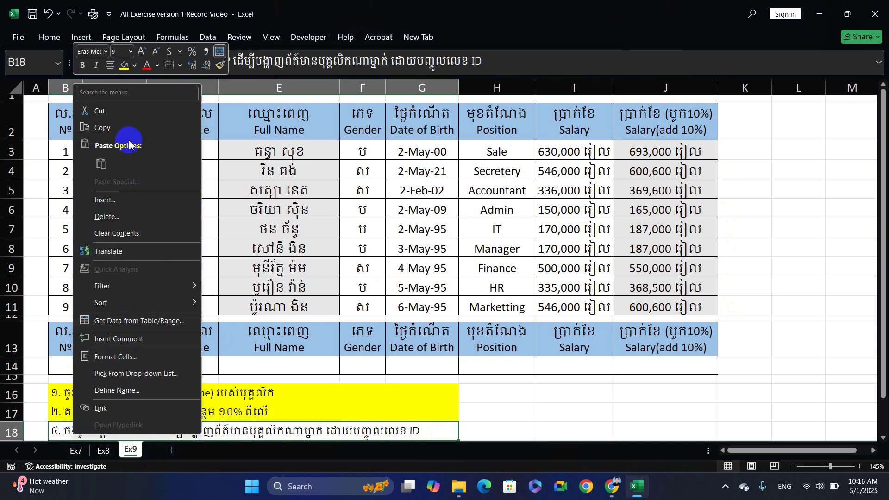
{"action": "left_click", "coordinate": [124, 66]}
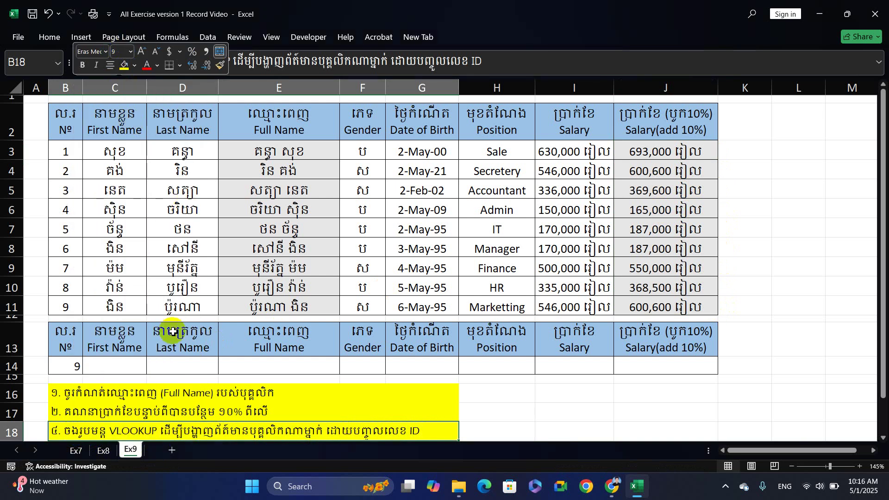
- Look up the employee's first name in C14 with =VLOOKUP(B14,B3:J11,2,FALSE)
{"action": "left_click", "coordinate": [102, 369]}
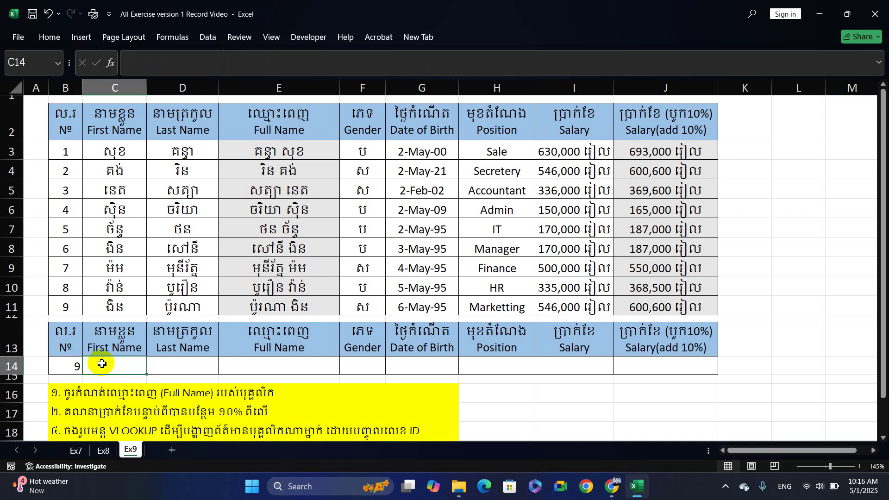
{"action": "type", "text": "=Vlook"}
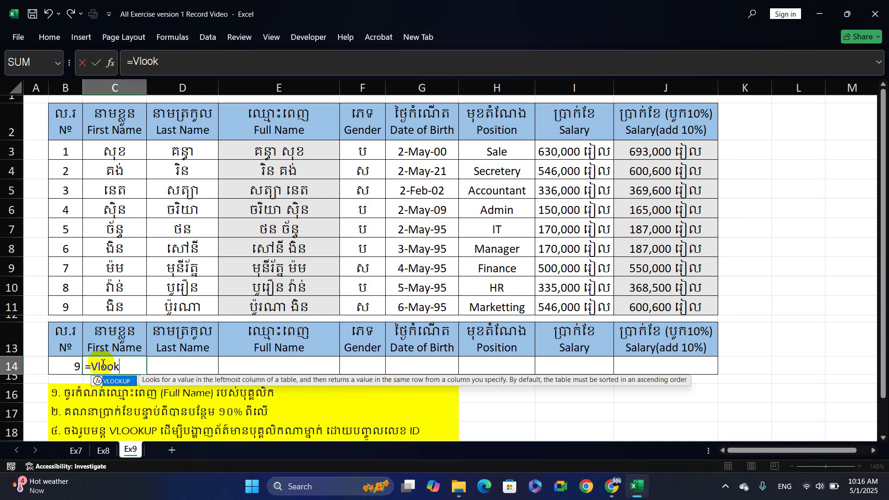
{"action": "key", "text": "Tab"}
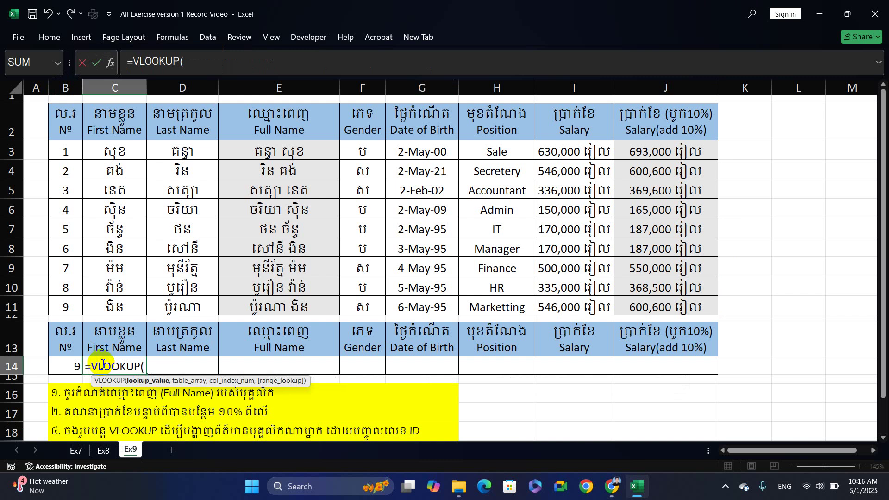
{"action": "left_click", "coordinate": [69, 367]}
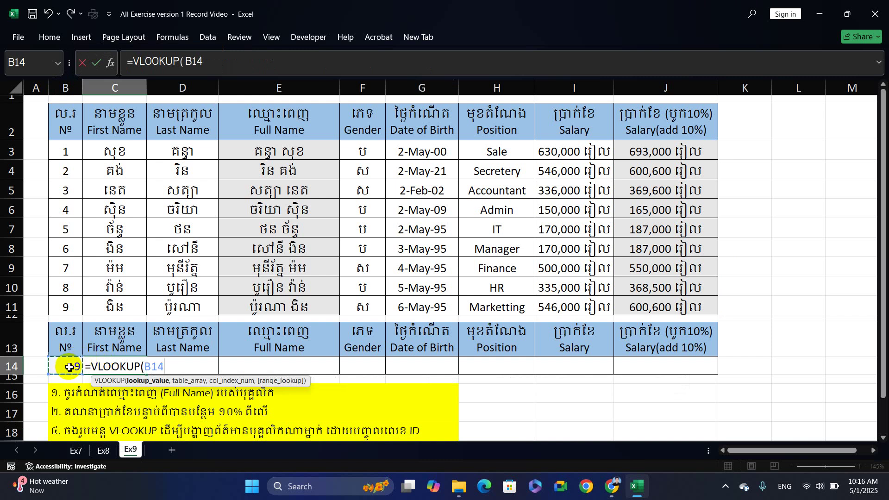
{"action": "type", "text": ","}
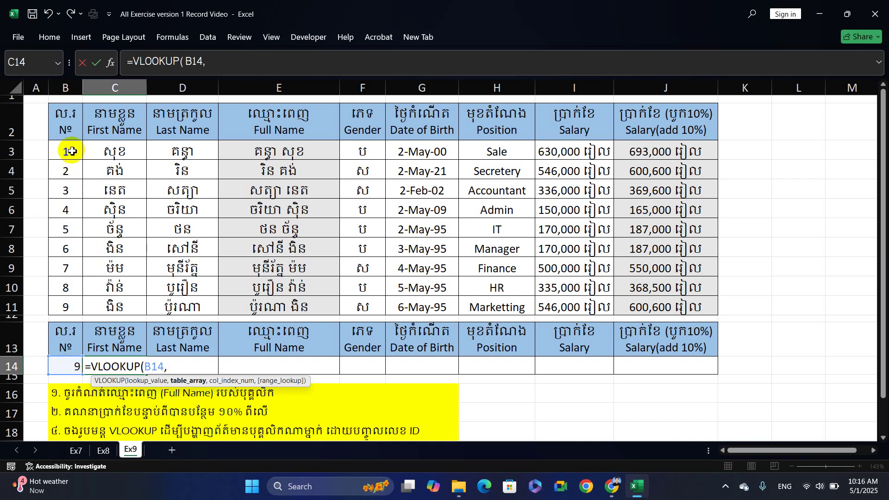
{"action": "left_click_drag", "start_coordinate": [72, 151], "coordinate": [619, 307]}
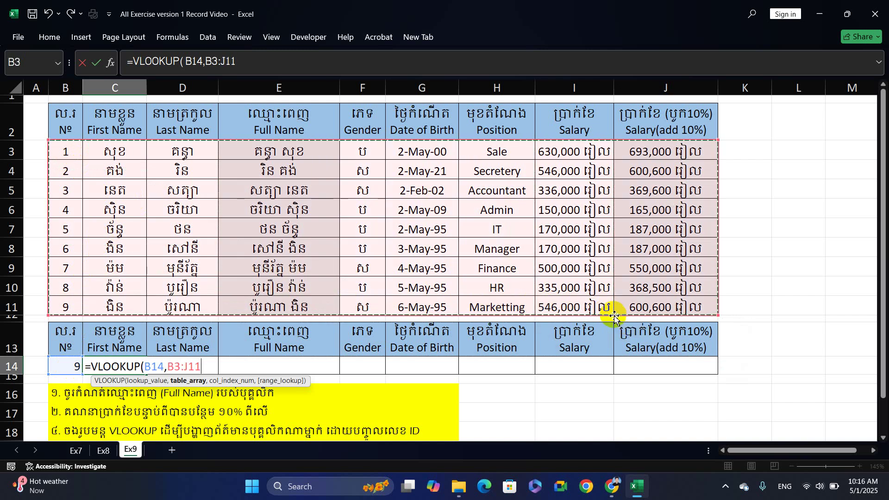
{"action": "type", "text": ",2"}
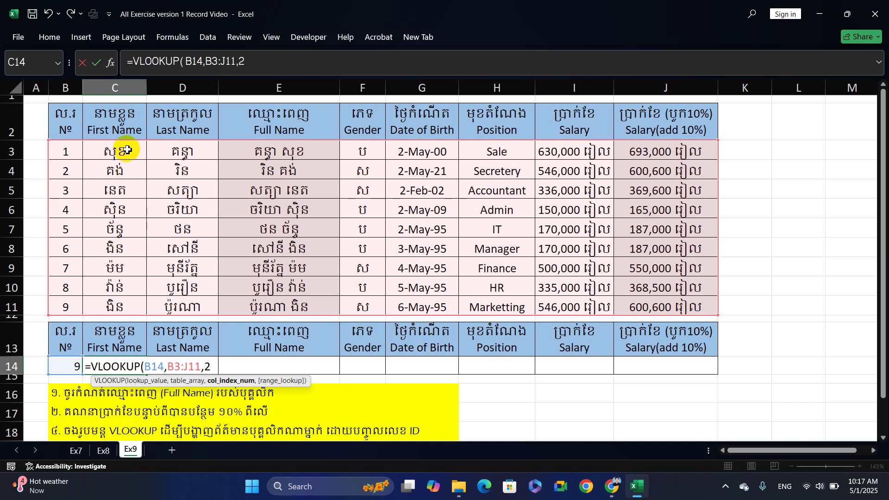
{"action": "type", "text": ","}
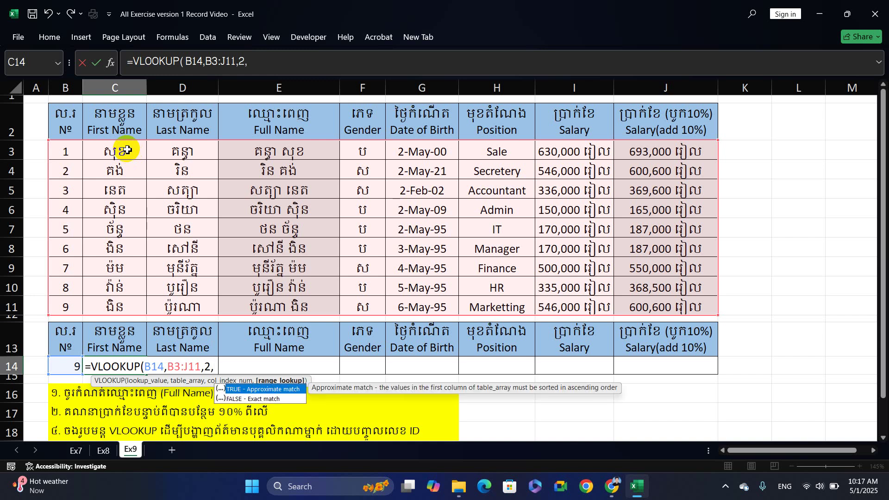
{"action": "type", "text": "False"}
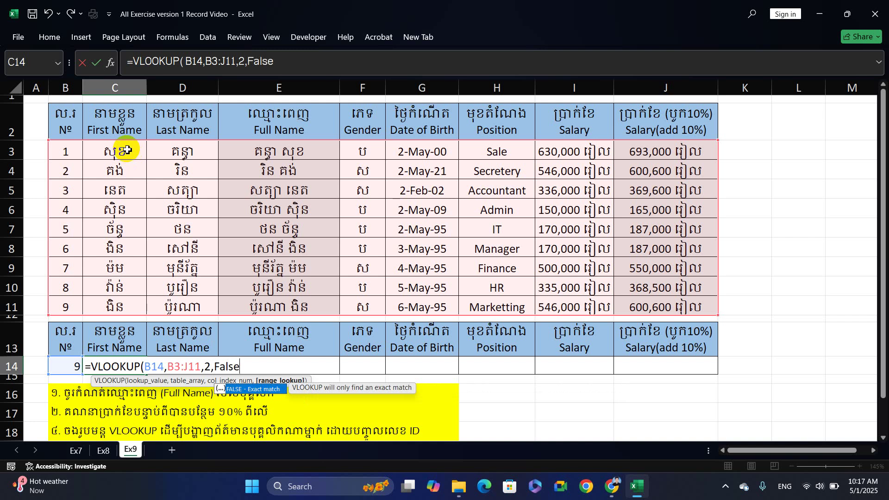
{"action": "key", "text": "Tab"}
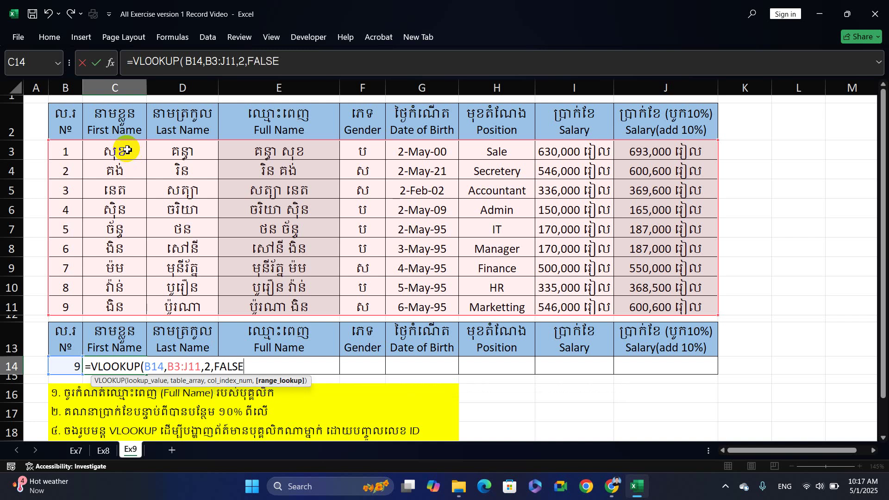
{"action": "type", "text": ")"}
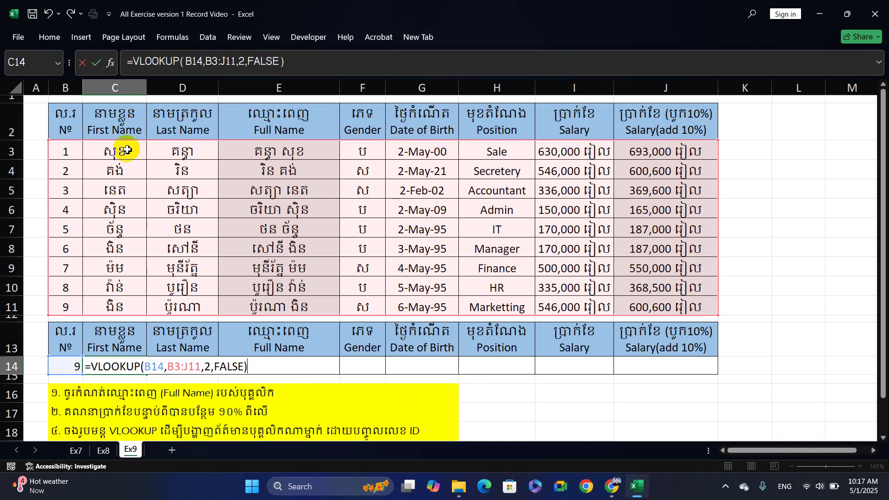
{"action": "key", "text": "Return"}
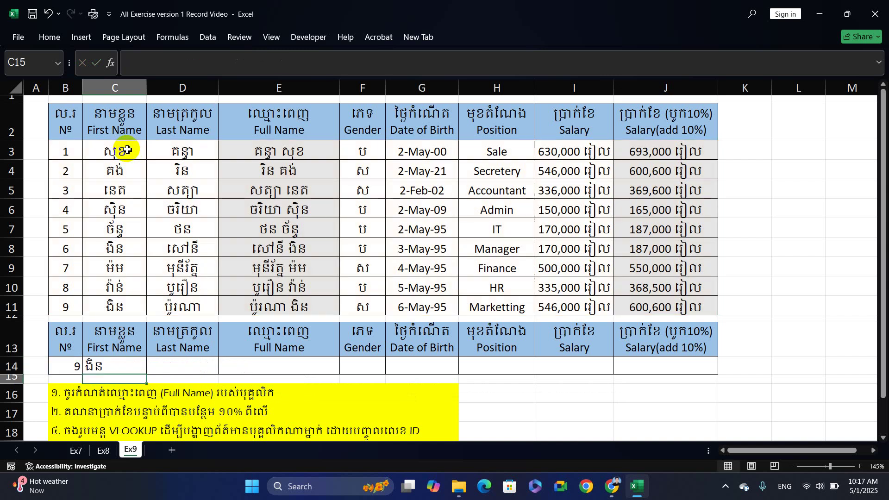
{"action": "left_click", "coordinate": [116, 368]}
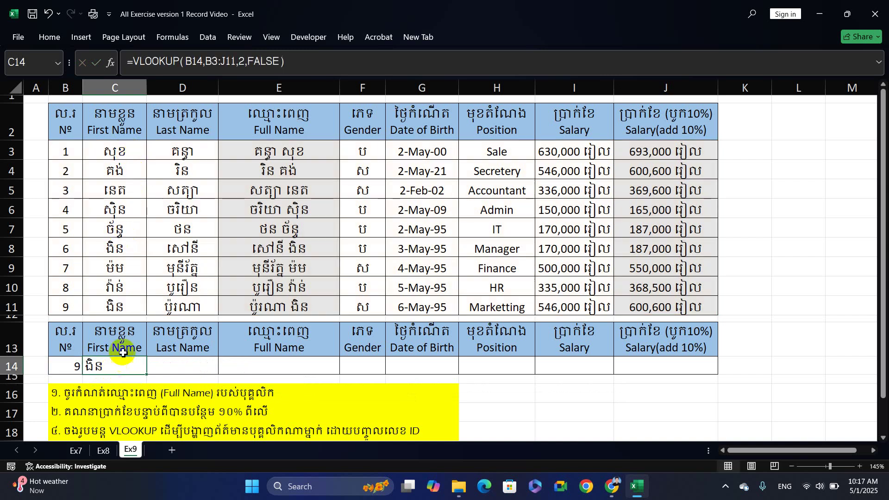
- Look up the employee's last name in D14 with =VLOOKUP(B14,B3:J11,3,FALSE)
{"action": "left_click", "coordinate": [174, 366]}
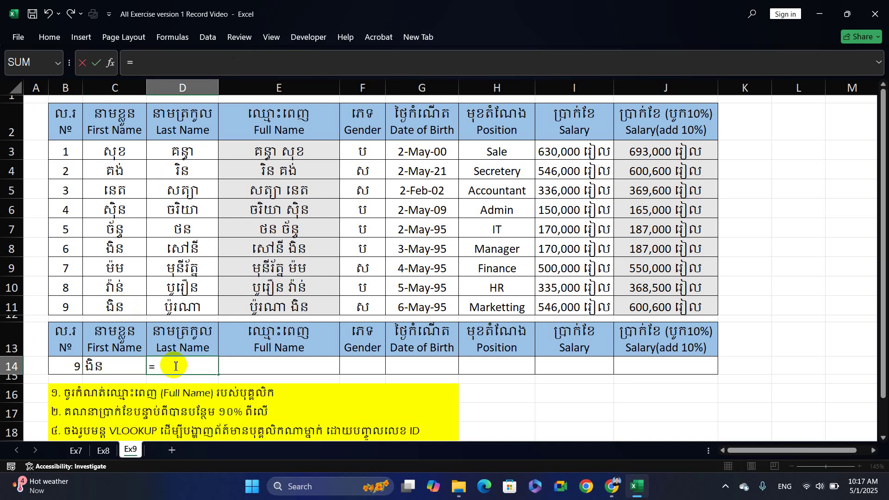
{"action": "type", "text": "Vlooo"}
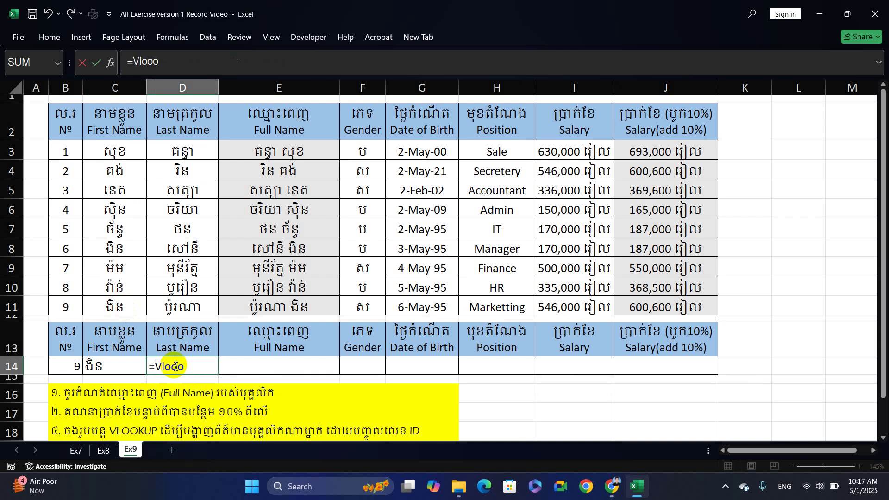
{"action": "key", "text": "BackSpace"}
{"action": "type", "text": "k"}
{"action": "key", "text": "Tab"}
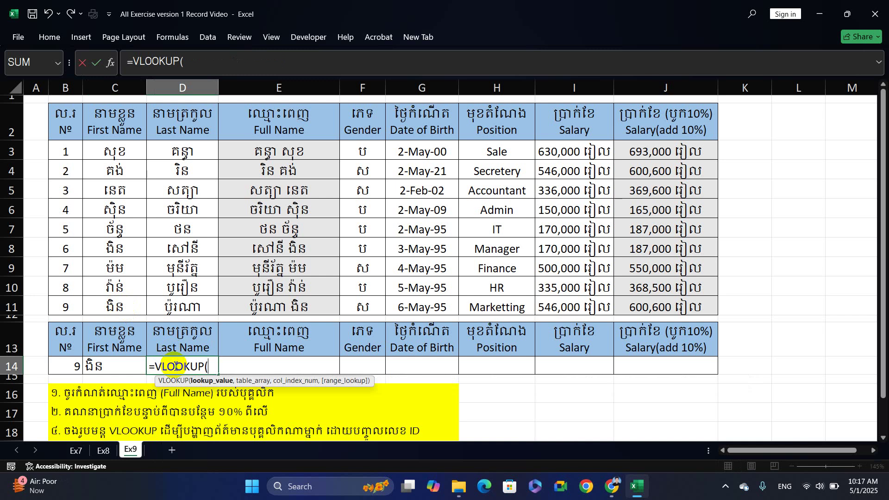
{"action": "left_click", "coordinate": [71, 367]}
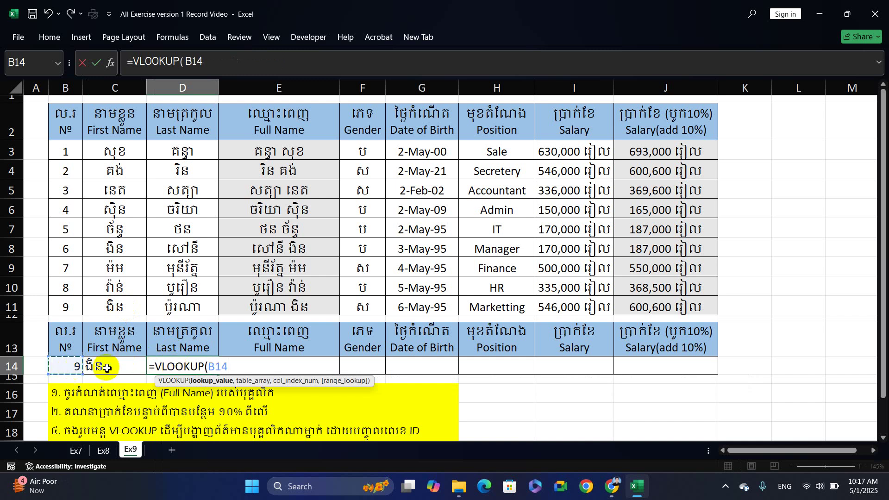
{"action": "type", "text": ","}
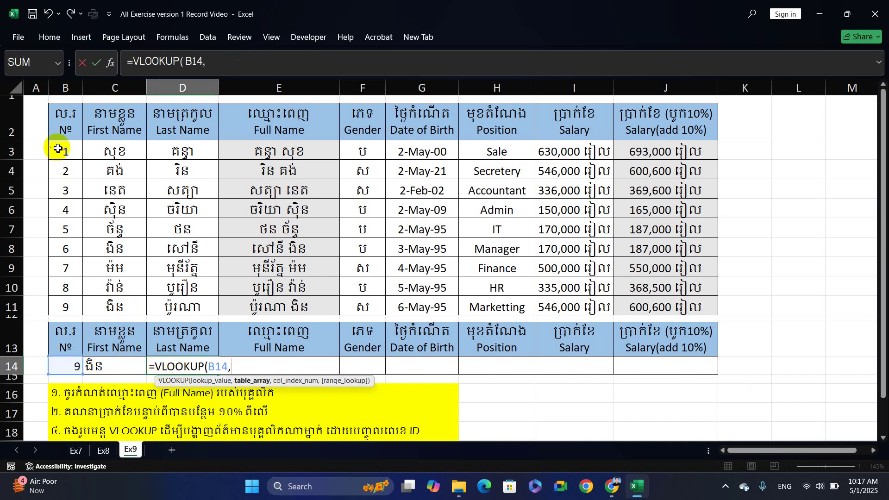
{"action": "left_click_drag", "start_coordinate": [74, 155], "coordinate": [654, 304]}
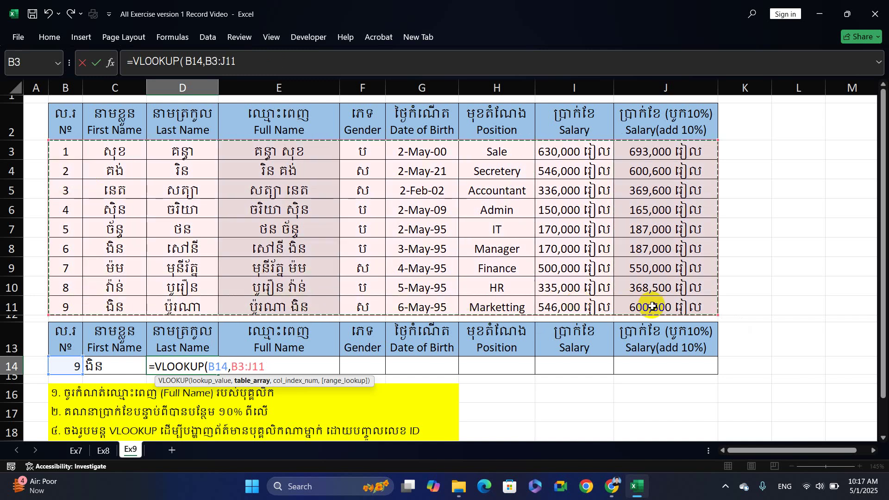
{"action": "type", "text": ","}
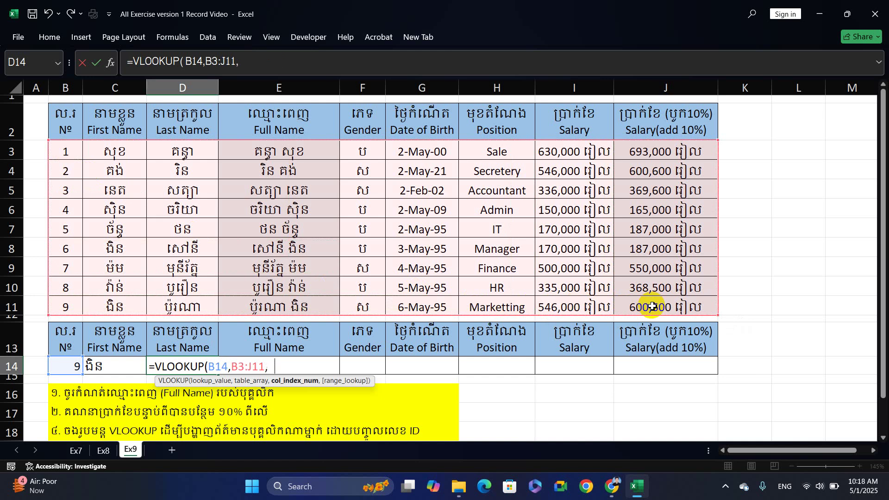
{"action": "type", "text": "3,F"}
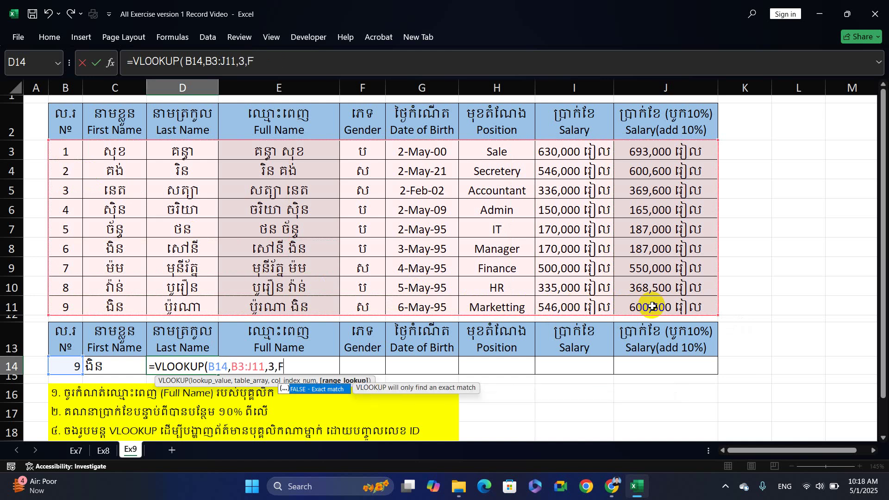
{"action": "type", "text": "alse"}
{"action": "key", "text": "Tab"}
{"action": "type", "text": ")"}
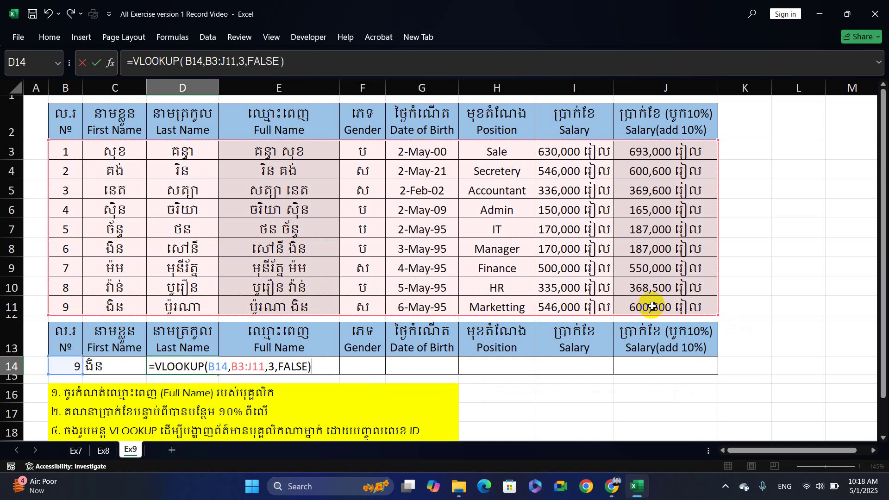
{"action": "key", "text": "Return"}
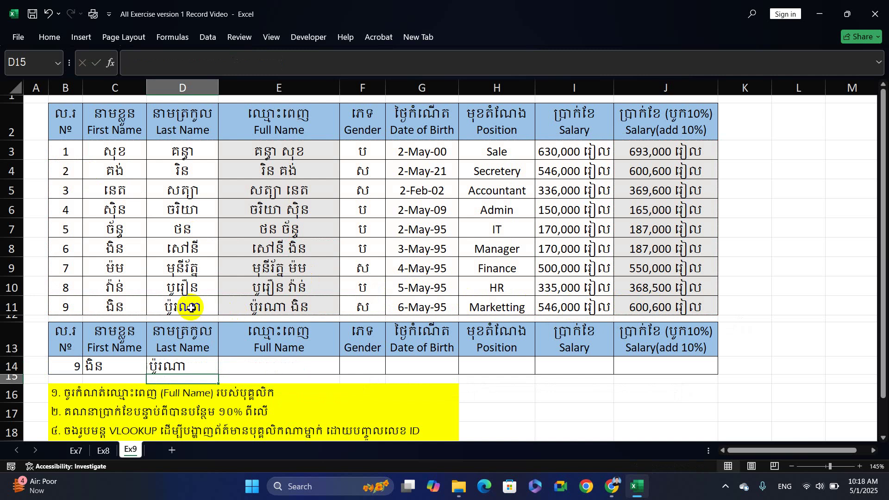
- Copy the complete text of the VLOOKUP formula in D14
{"action": "left_click", "coordinate": [194, 365]}
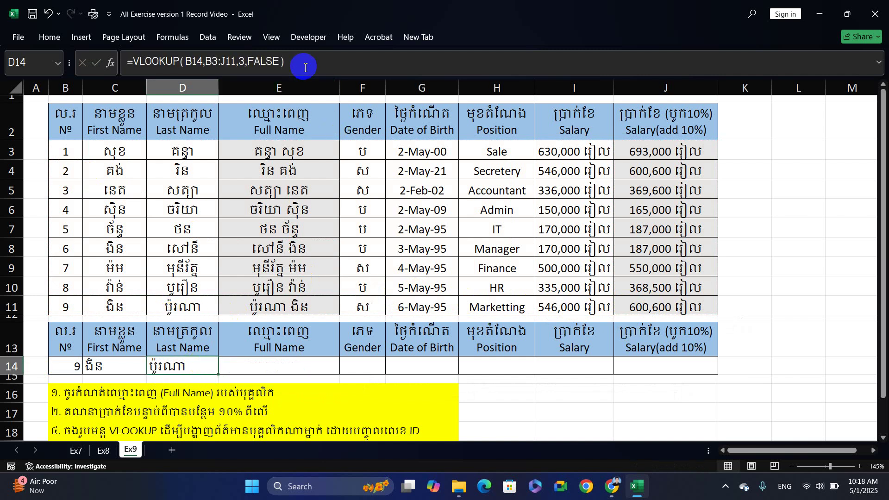
{"action": "left_click", "coordinate": [248, 62]}
{"action": "left_click_drag", "start_coordinate": [286, 62], "coordinate": [121, 63]}
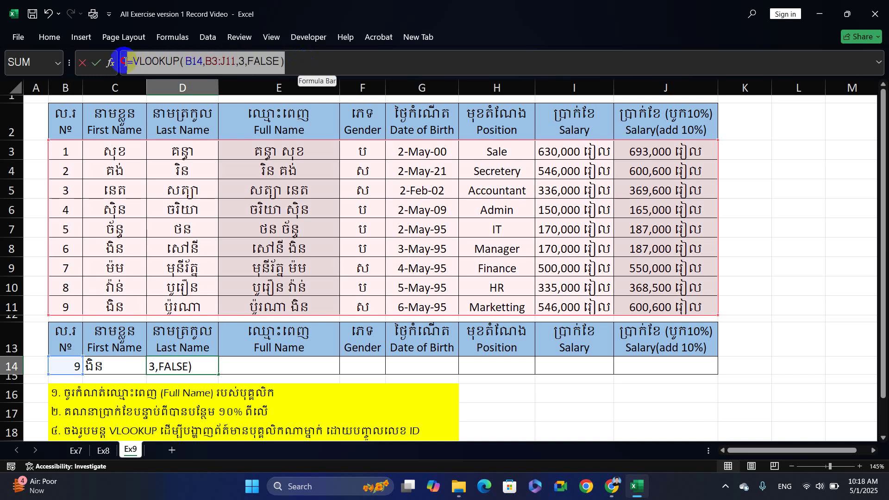
{"action": "type", "text": "="}
{"action": "left_click", "coordinate": [250, 367]}
{"action": "type", "text": "=VLOOKUP(B14,B3:J11,3,FALSE)"}
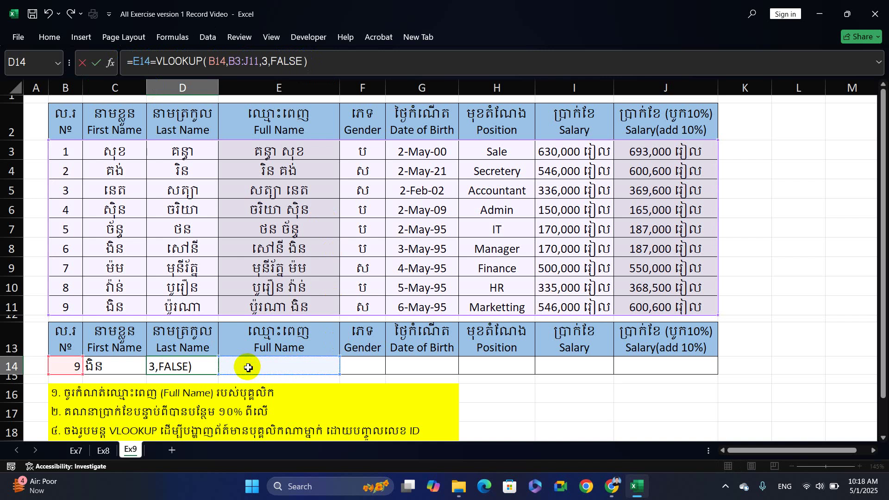
{"action": "key", "text": "Escape"}
- Paste the copied formula =VLOOKUP(B14,B3:J11,3,FALSE) unchanged into each cell from E14 to J14
{"action": "left_click", "coordinate": [250, 368]}
{"action": "type", "text": "=VLOOKUP(B14,B3:J11,3,FALSE)"}
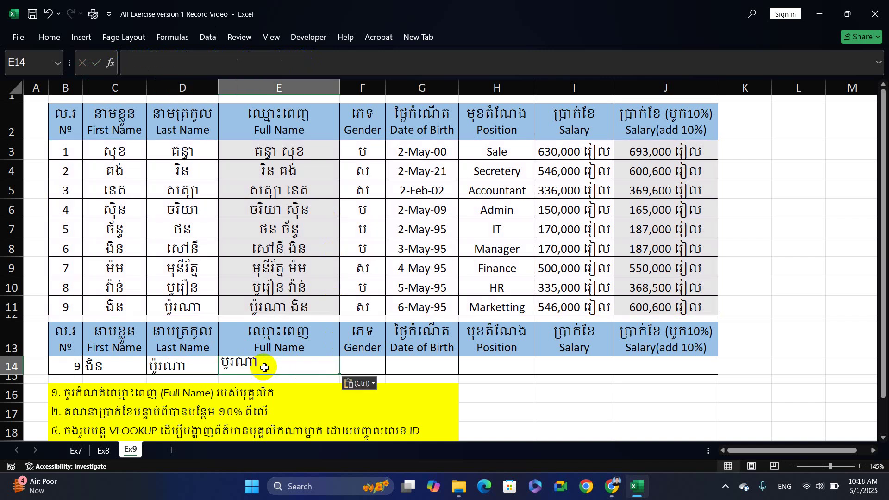
{"action": "left_click", "coordinate": [357, 366]}
{"action": "key", "text": "ctrl+v"}
{"action": "left_click", "coordinate": [410, 366]}
{"action": "key", "text": "ctrl+v"}
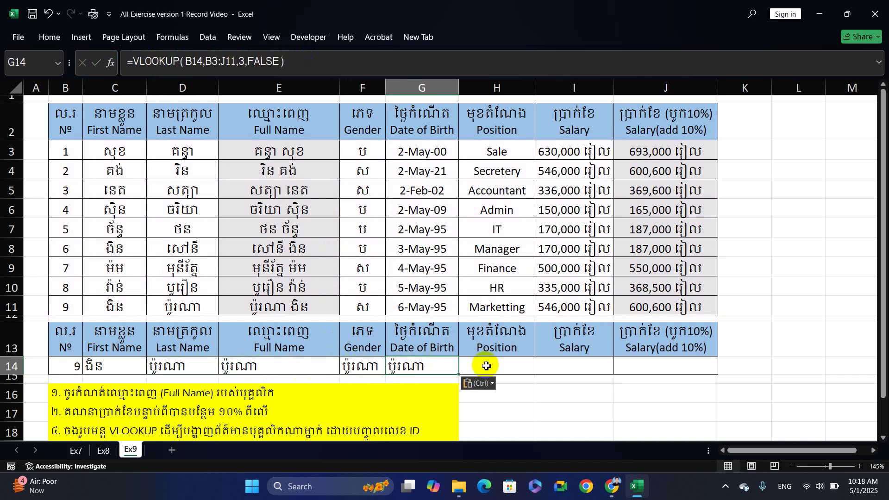
{"action": "left_click", "coordinate": [486, 366]}
{"action": "key", "text": "ctrl+v"}
{"action": "left_click", "coordinate": [560, 366]}
{"action": "key", "text": "ctrl+v"}
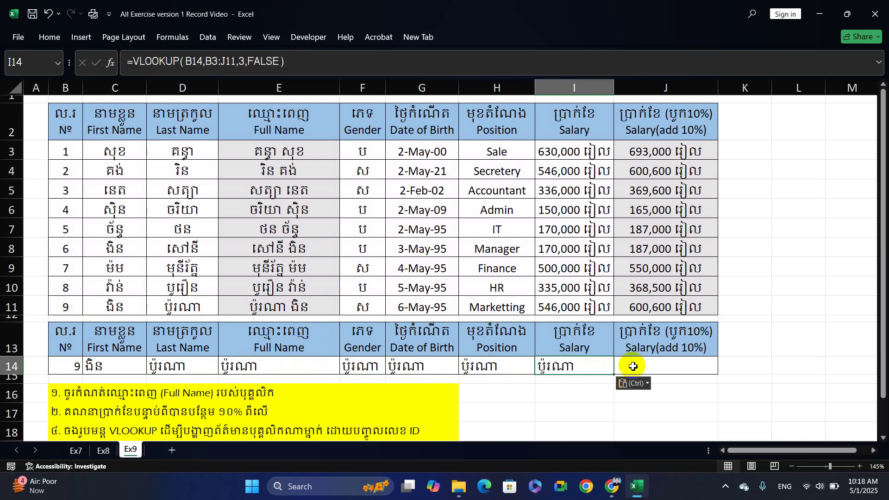
{"action": "left_click", "coordinate": [633, 366]}
{"action": "key", "text": "ctrl+v"}
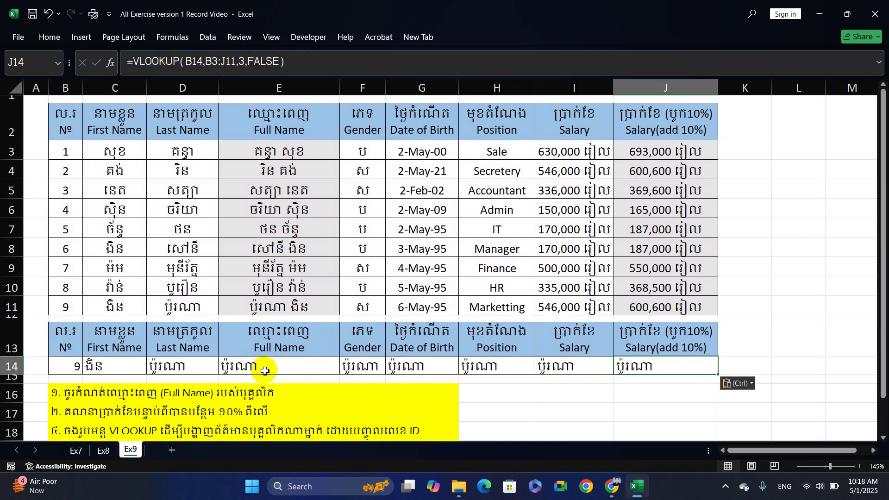
- Set the column index of the Full Name lookup formula in E14 to 4
{"action": "double_click", "coordinate": [265, 366]}
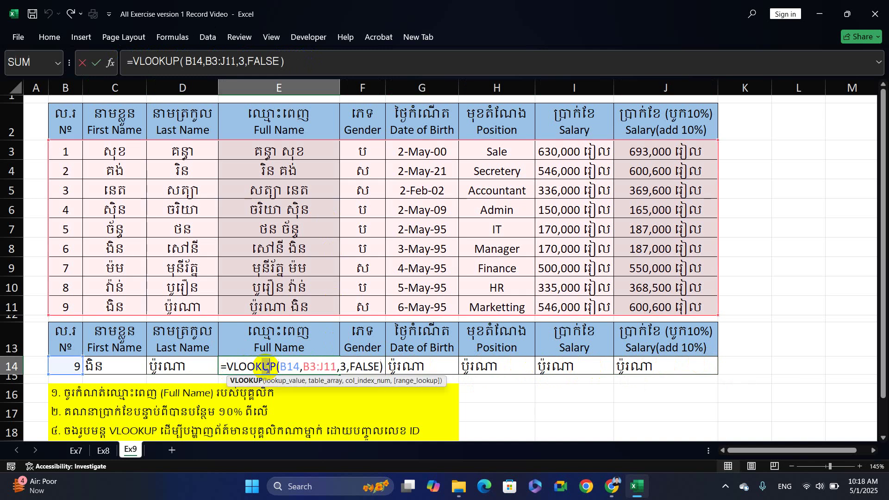
{"action": "double_click", "coordinate": [343, 366]}
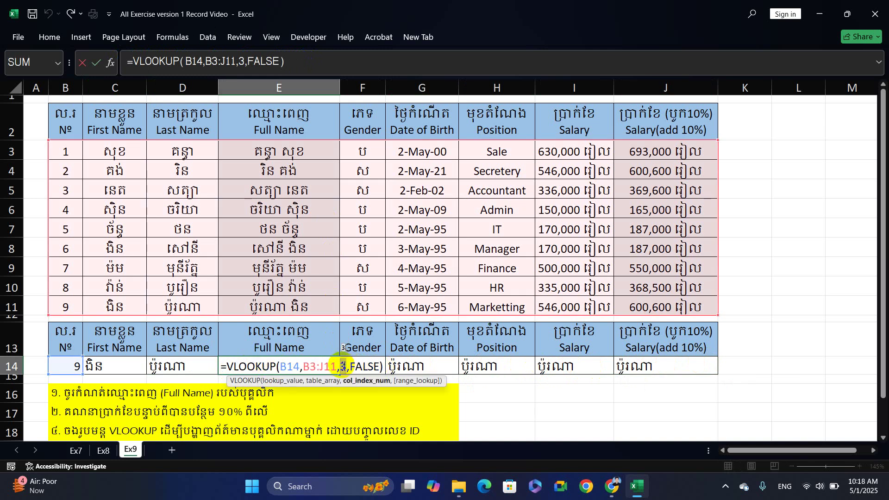
{"action": "type", "text": "4"}
{"action": "key", "text": "Return"}
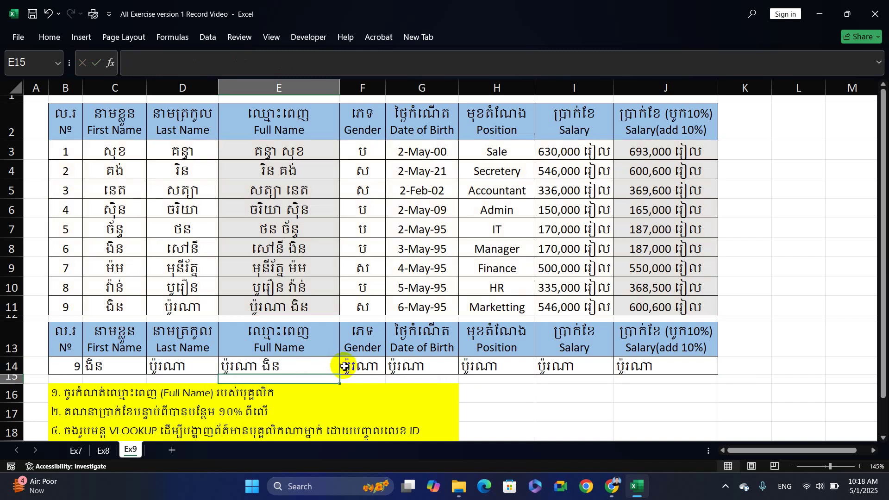
- Set the column index of the Gender lookup formula in F14 to 5
{"action": "double_click", "coordinate": [362, 367]}
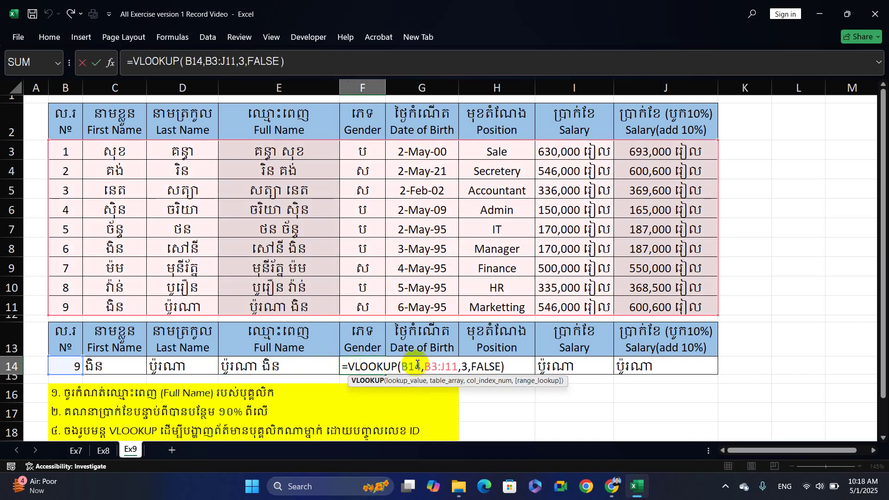
{"action": "double_click", "coordinate": [465, 367]}
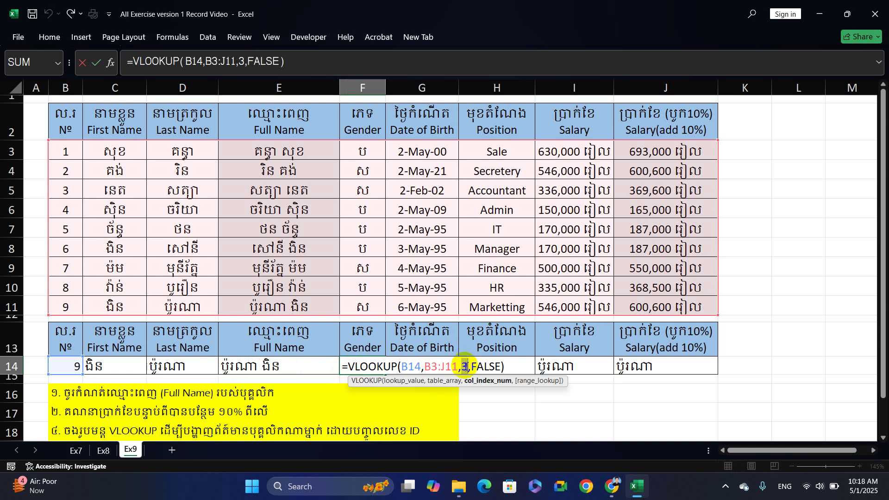
{"action": "type", "text": "5"}
{"action": "key", "text": "Return"}
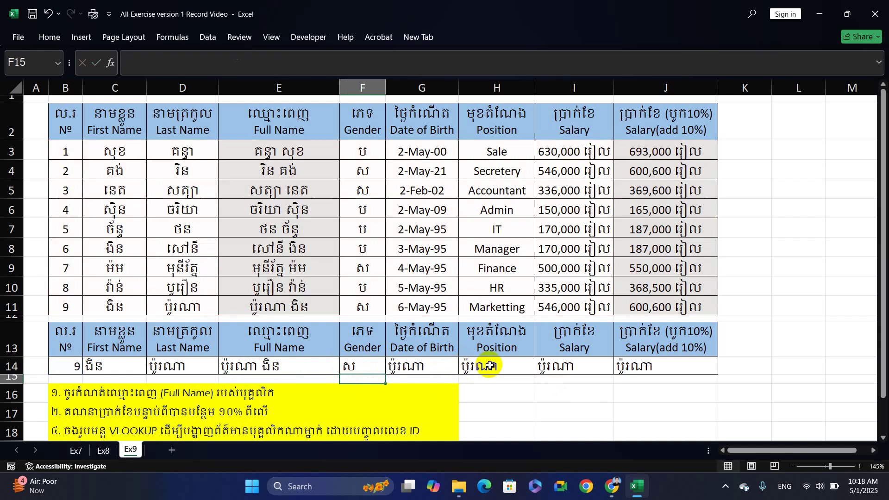
- Set the column index of the Date of Birth lookup formula in G14 to 6
{"action": "double_click", "coordinate": [434, 367]}
{"action": "double_click", "coordinate": [512, 366]}
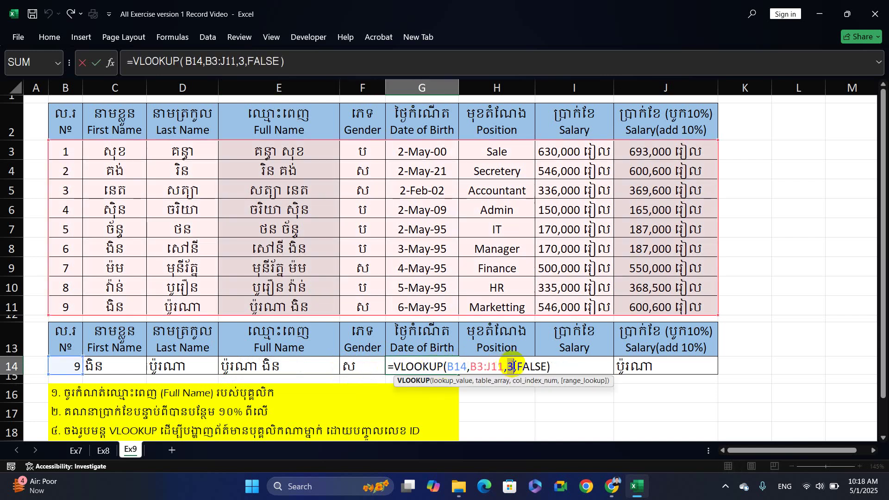
{"action": "type", "text": "6"}
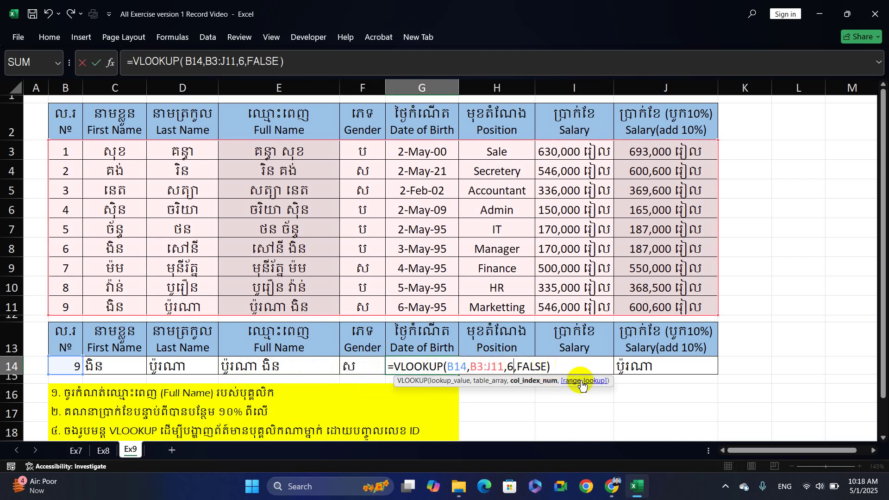
{"action": "key", "text": "Return"}
- Set the column index of the Position lookup formula in H14 to 7
{"action": "double_click", "coordinate": [497, 366]}
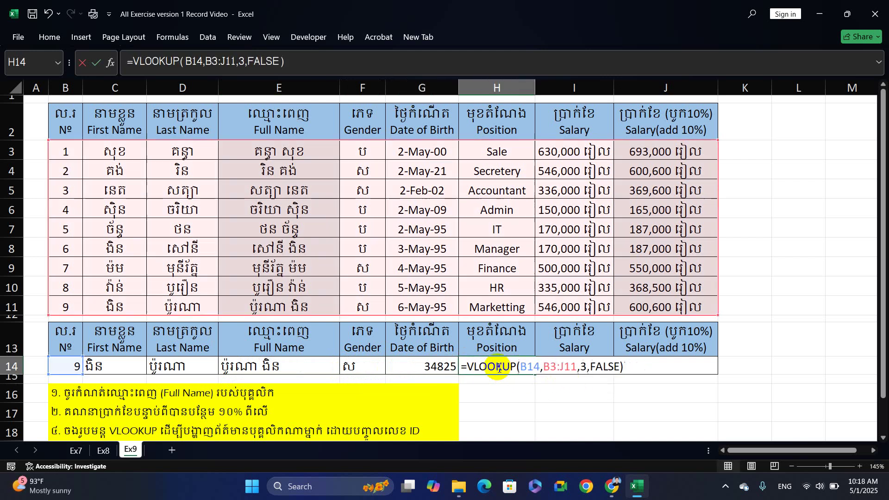
{"action": "double_click", "coordinate": [582, 366]}
{"action": "type", "text": "7"}
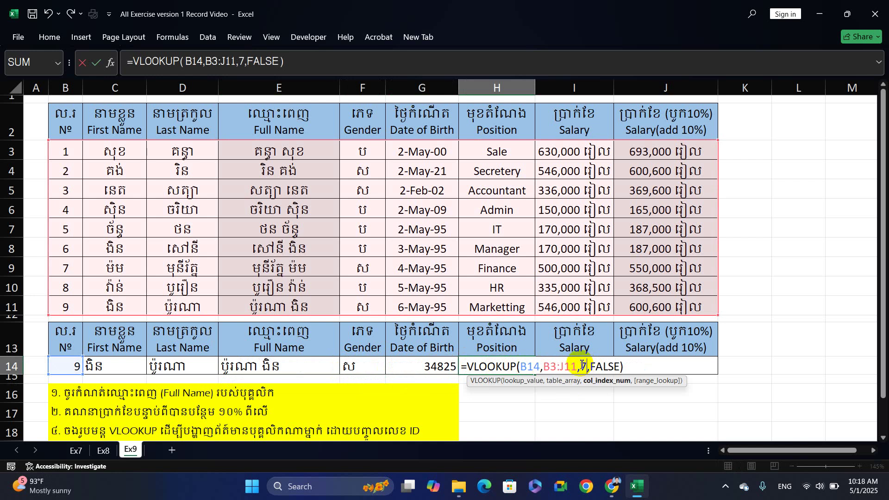
{"action": "key", "text": "Return"}
- Set the column index of the Salary lookup formula in I14 to 8
{"action": "double_click", "coordinate": [588, 368]}
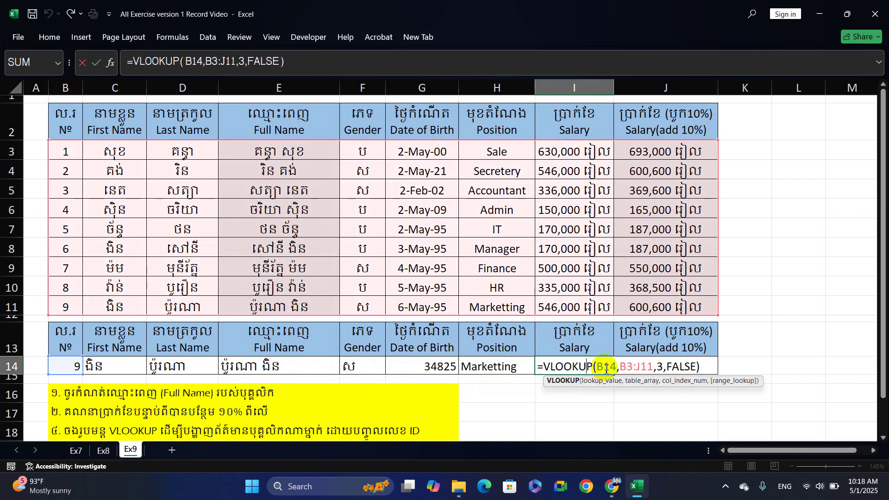
{"action": "double_click", "coordinate": [659, 367]}
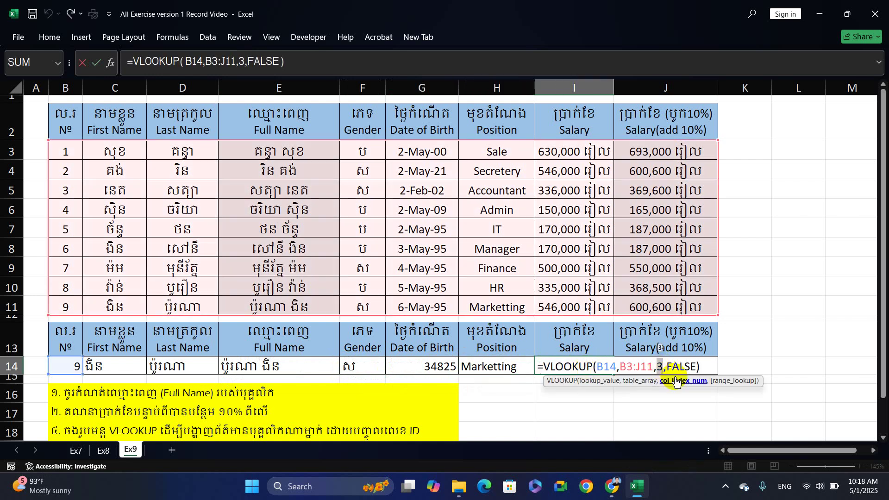
{"action": "type", "text": "8"}
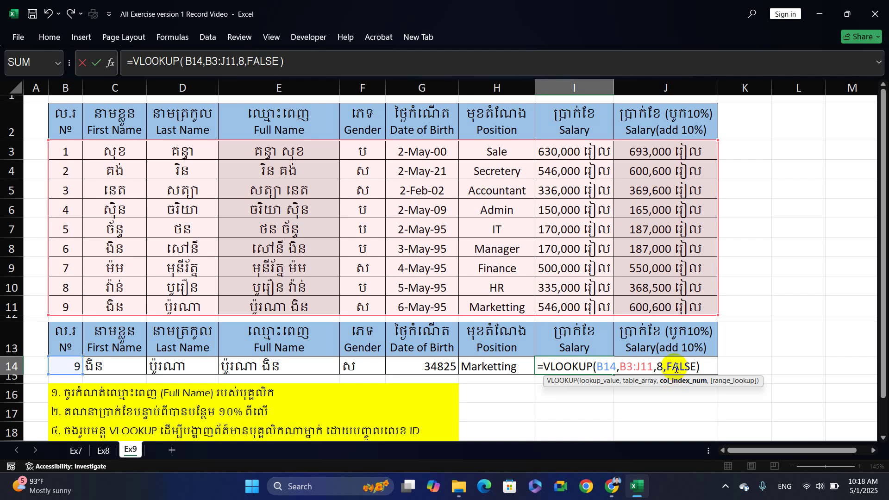
{"action": "left_click", "coordinate": [674, 359]}
- Set the column index of the Salary(add 10%) lookup formula in J14 to 9
{"action": "double_click", "coordinate": [646, 367]}
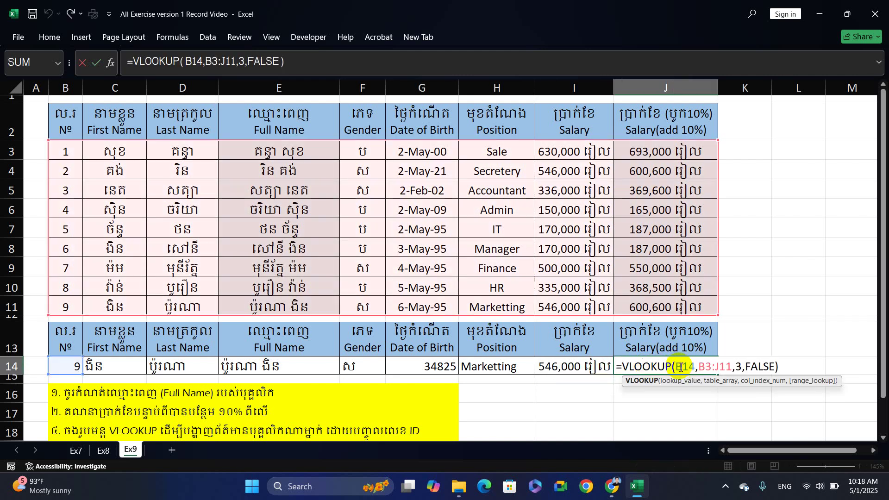
{"action": "double_click", "coordinate": [740, 366]}
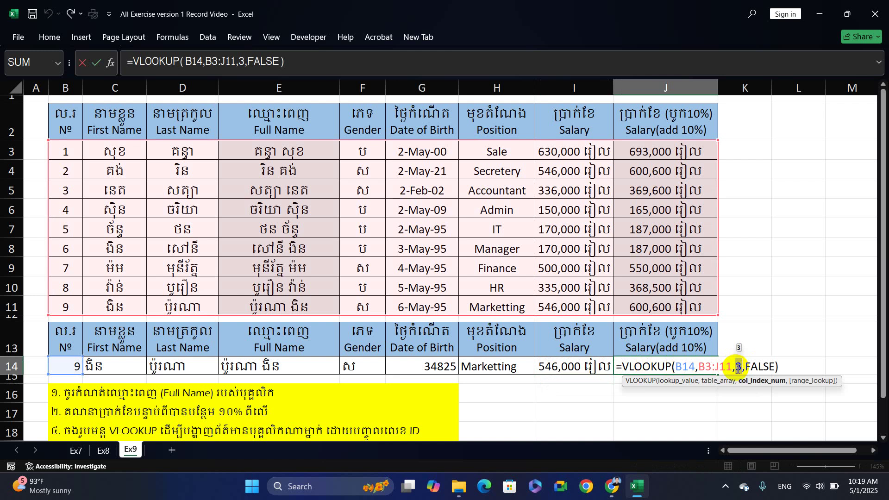
{"action": "type", "text": "9"}
{"action": "key", "text": "Return"}
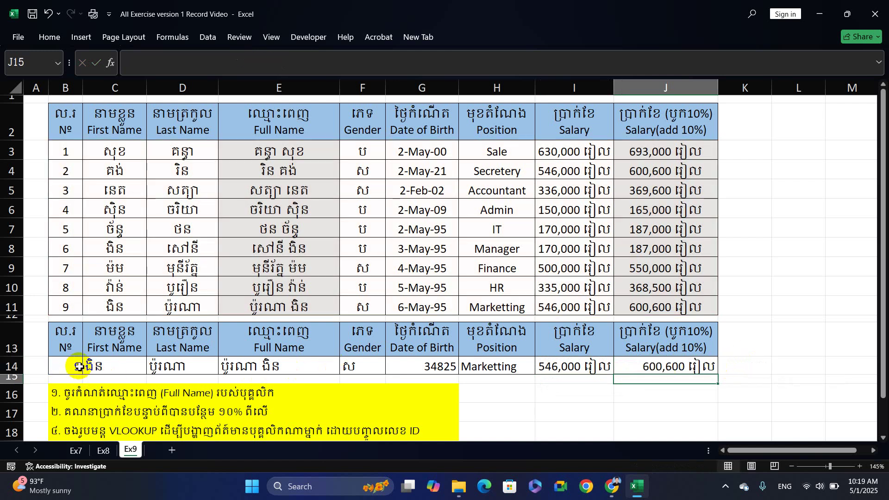
- Enter 4 as the lookup ID in B14 to test the VLOOKUP formulas with another employee
{"action": "left_click", "coordinate": [73, 368]}
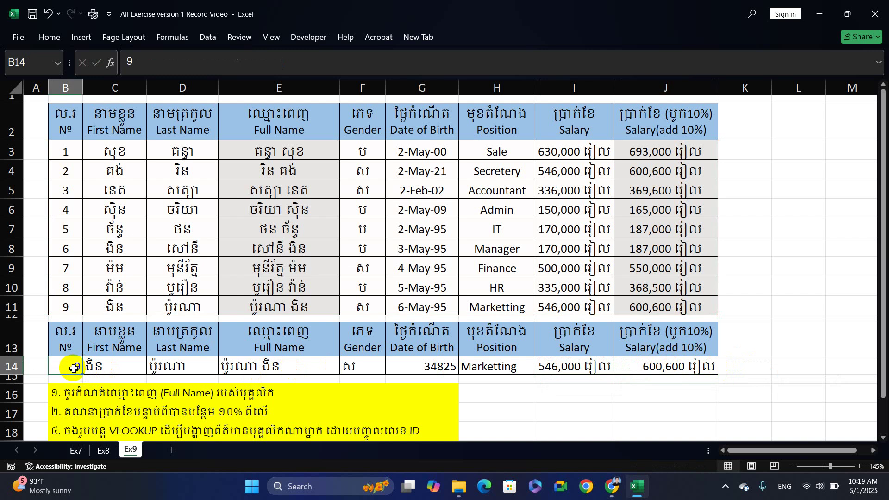
{"action": "type", "text": "4"}
{"action": "key", "text": "Return"}
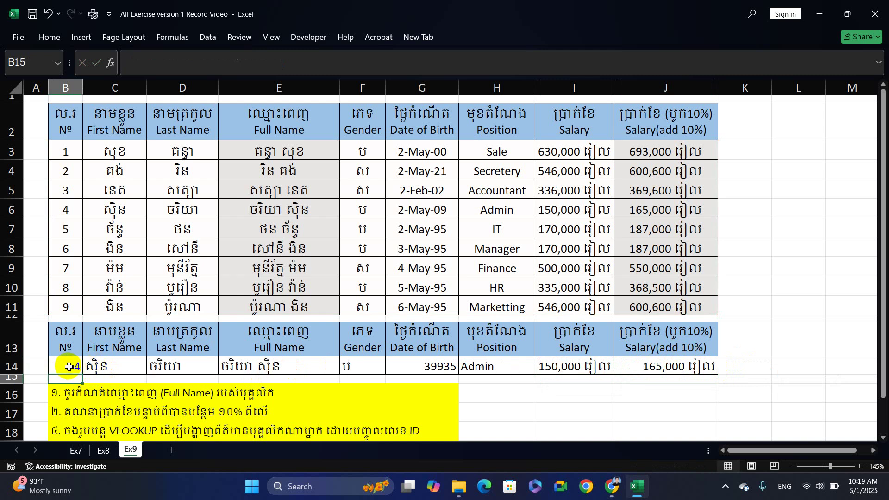
- Compare the source record in B6:J6 with the lookup results in B14:J14
{"action": "left_click_drag", "start_coordinate": [65, 210], "coordinate": [401, 222]}
{"action": "left_click", "coordinate": [407, 223]}
{"action": "left_click_drag", "start_coordinate": [82, 210], "coordinate": [638, 208]}
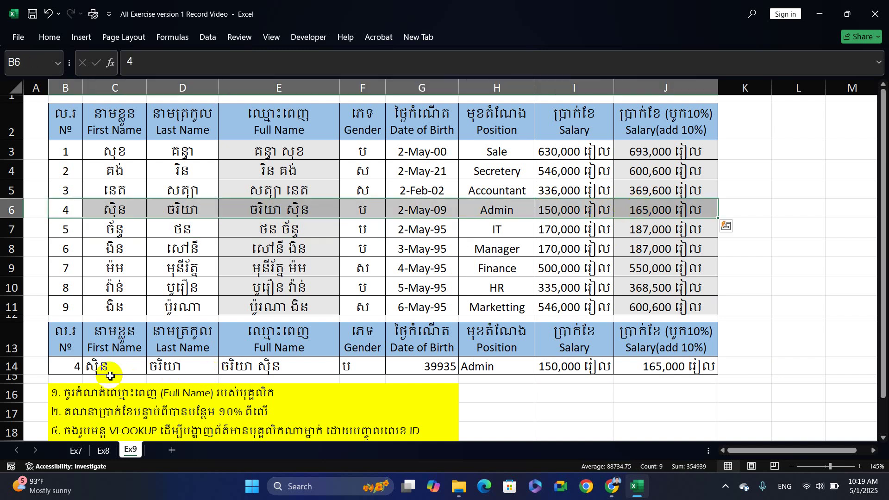
{"action": "left_click_drag", "start_coordinate": [79, 369], "coordinate": [652, 369]}
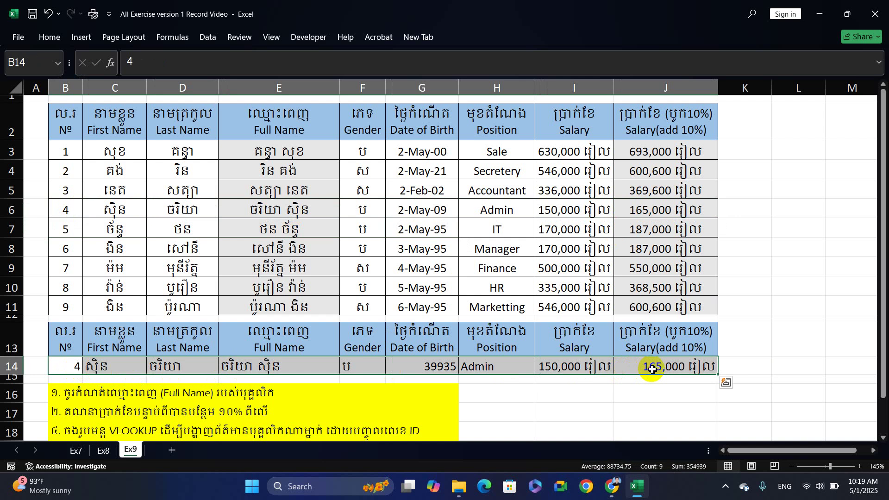
{"action": "left_click", "coordinate": [770, 343]}
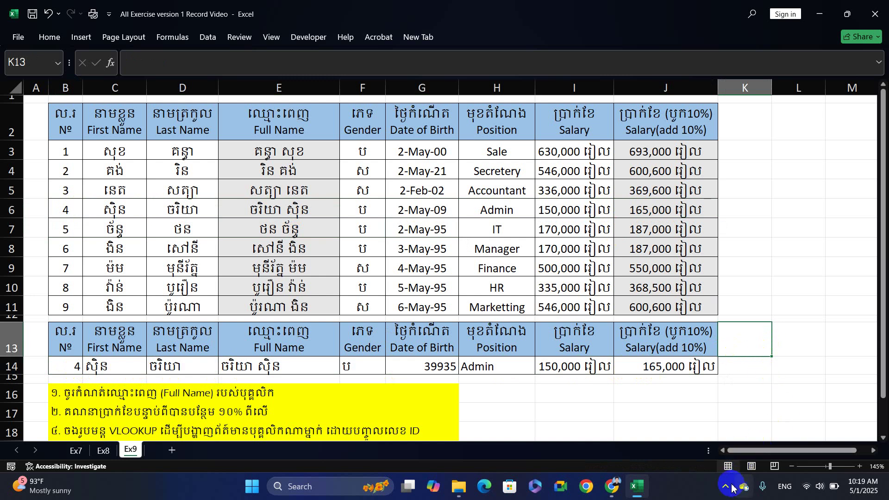